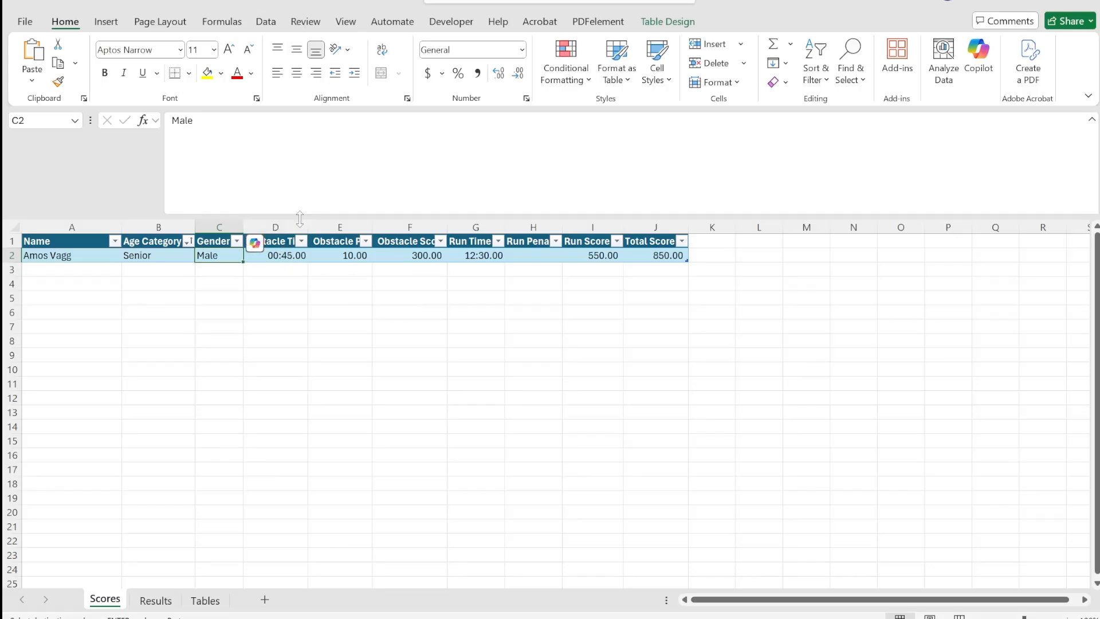
# Step: Widen the Obstacle Time column on the Scores sheet so the full heading fits
pyautogui.moveTo(307, 224); pyautogui.dragTo(342, 224)
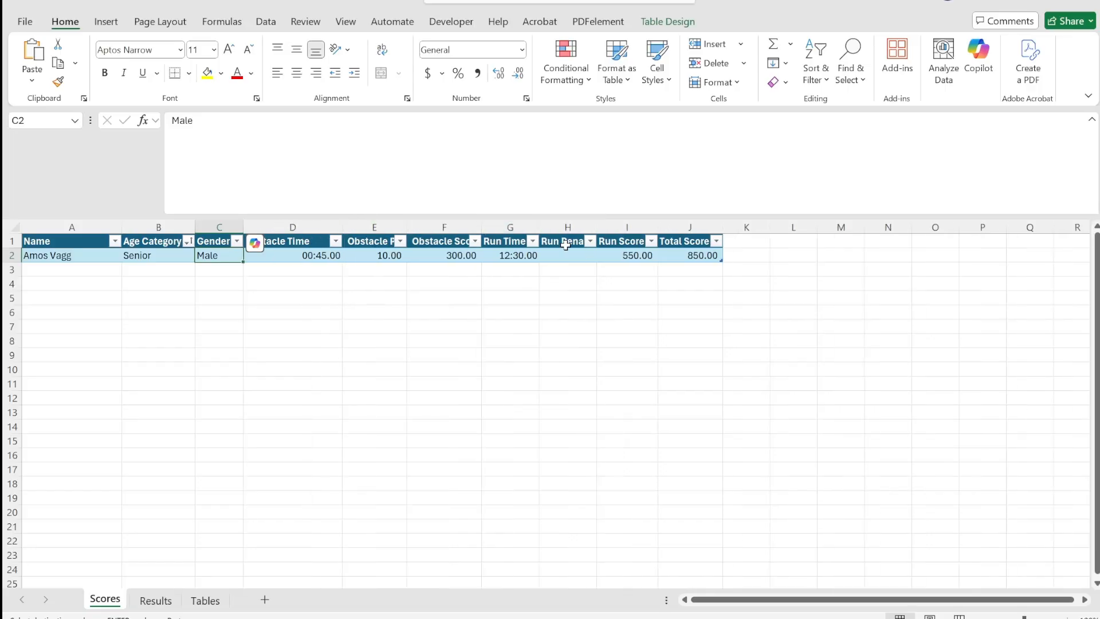
pyautogui.click(497, 268)
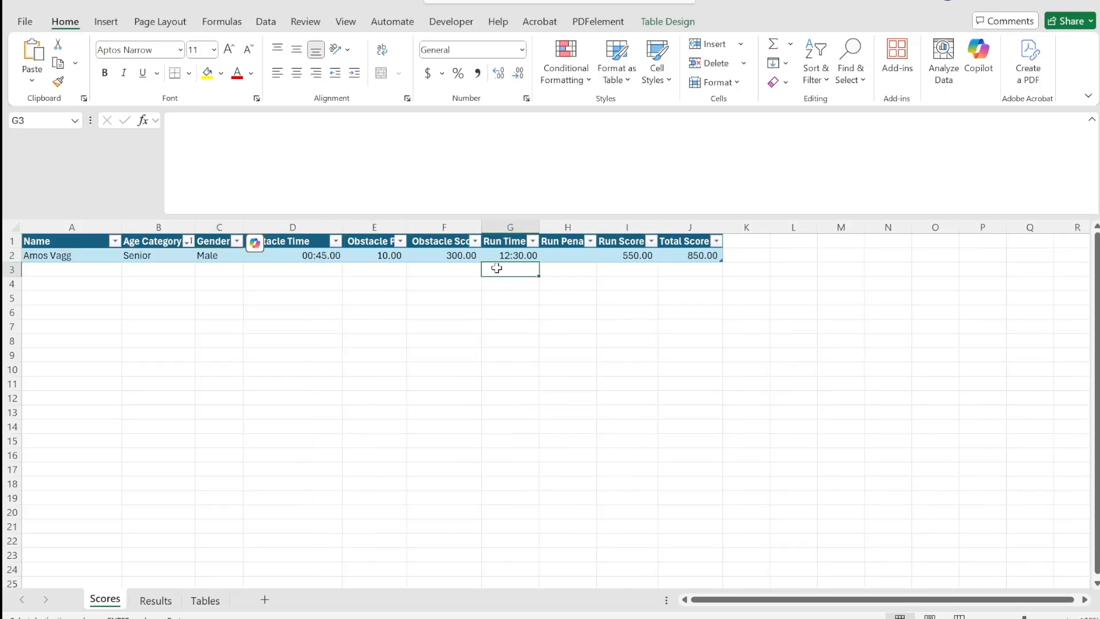
# Step: Examine the athlete's entries in row 2 from Name to Run Score, including the Obstacle Score and Run Score formulas
pyautogui.click(87, 257)
pyautogui.click(154, 257)
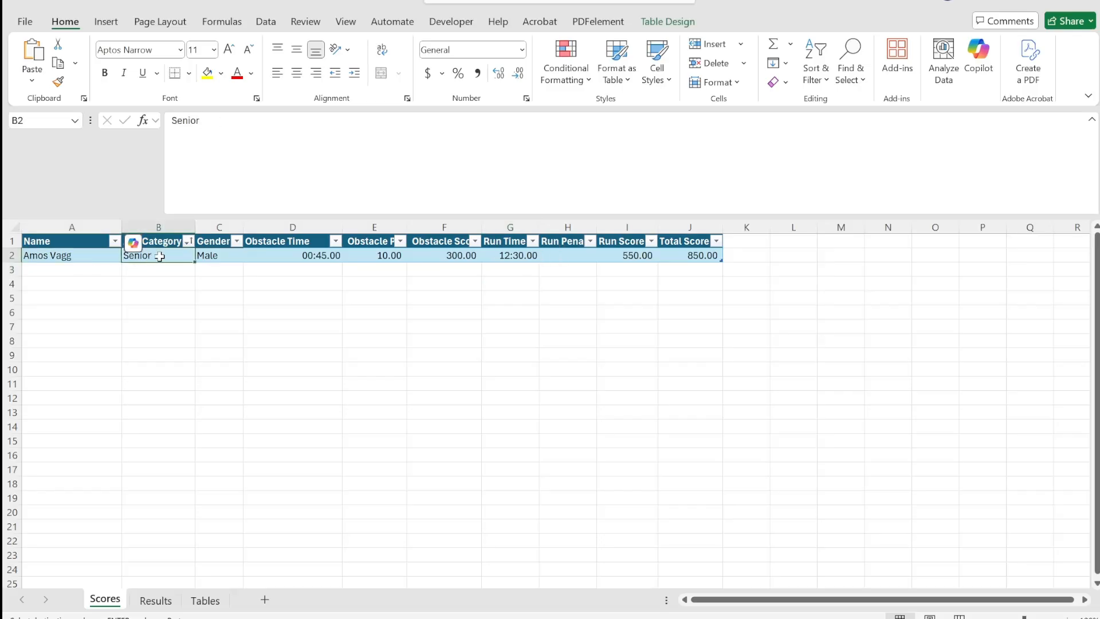
pyautogui.click(211, 256)
pyautogui.click(315, 254)
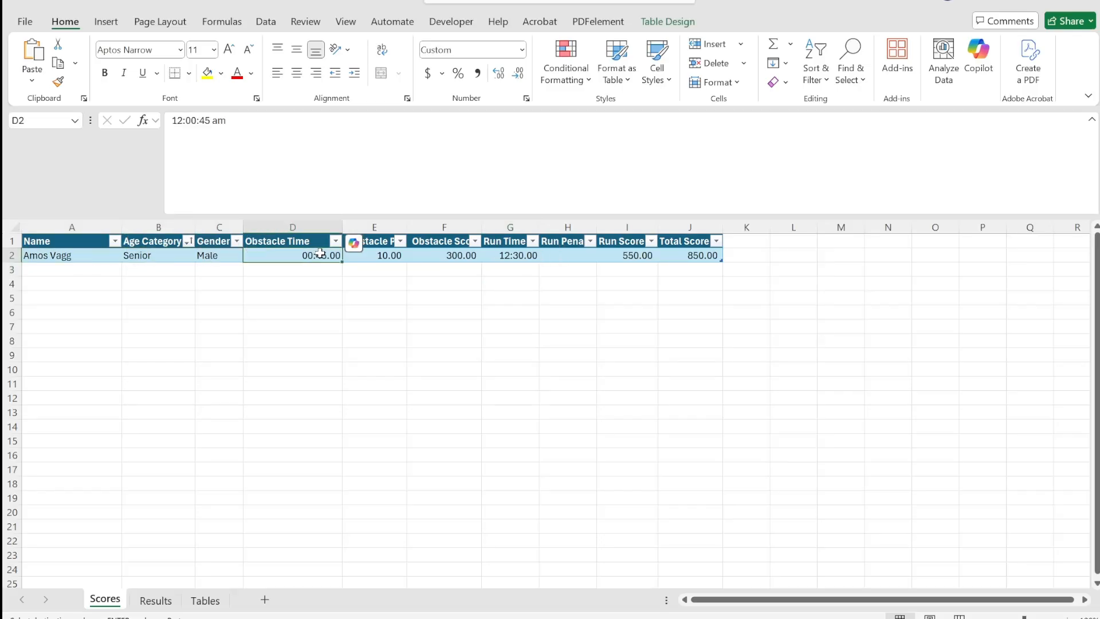
pyautogui.click(378, 262)
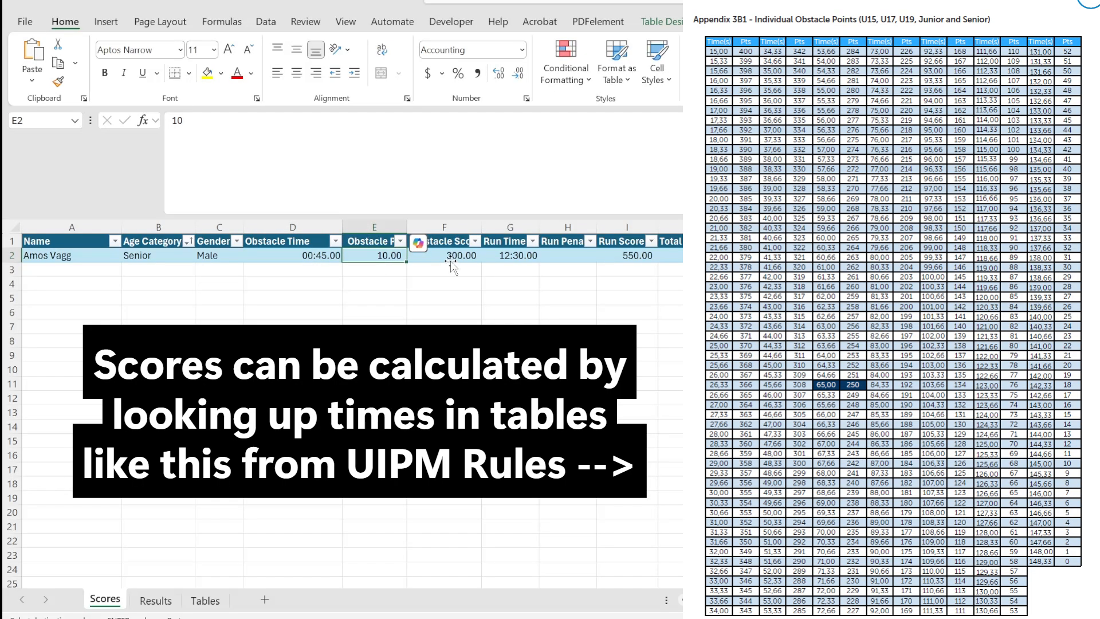
pyautogui.click(446, 261)
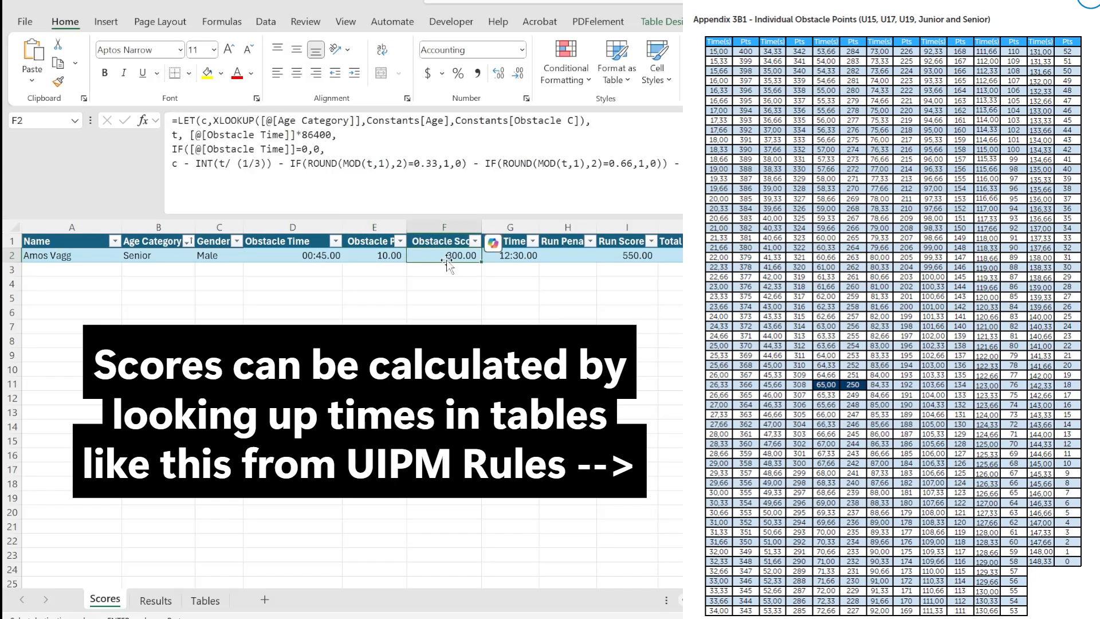
pyautogui.click(512, 259)
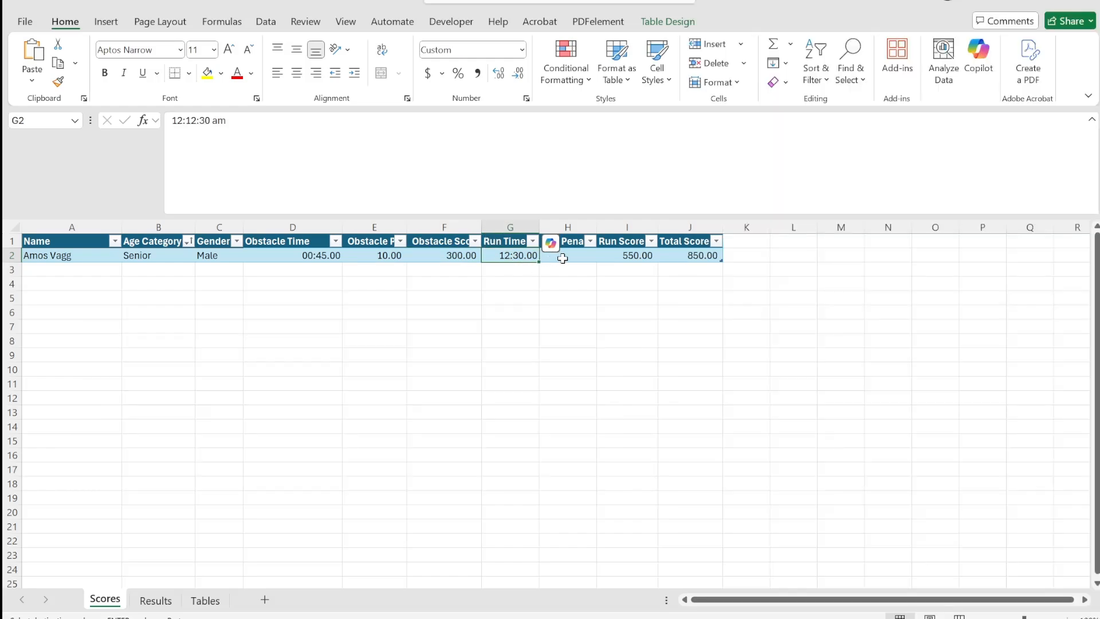
pyautogui.click(564, 259)
pyautogui.click(612, 259)
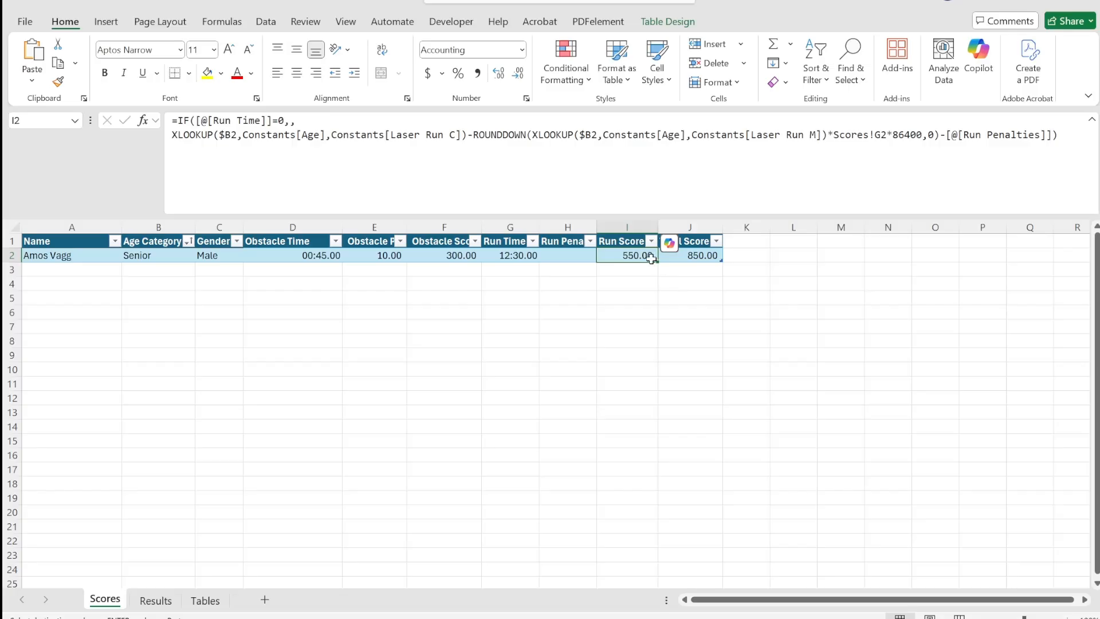
# Step: Set the athlete's Obstacle Time in row 2 to 45.33 seconds
pyautogui.click(309, 259)
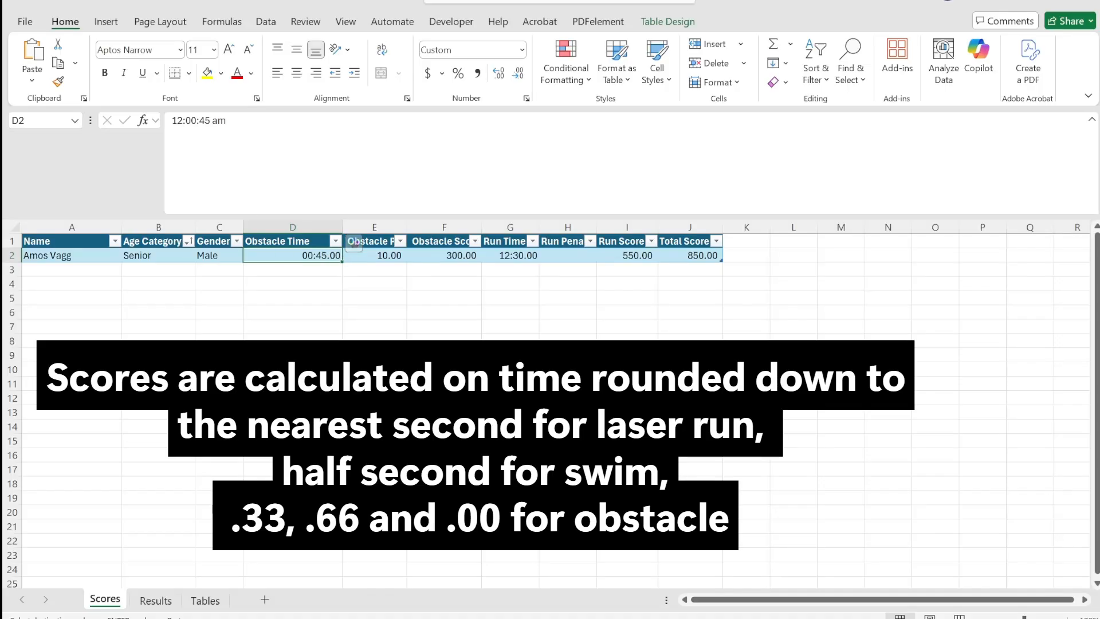
pyautogui.click(211, 121)
pyautogui.write('.')
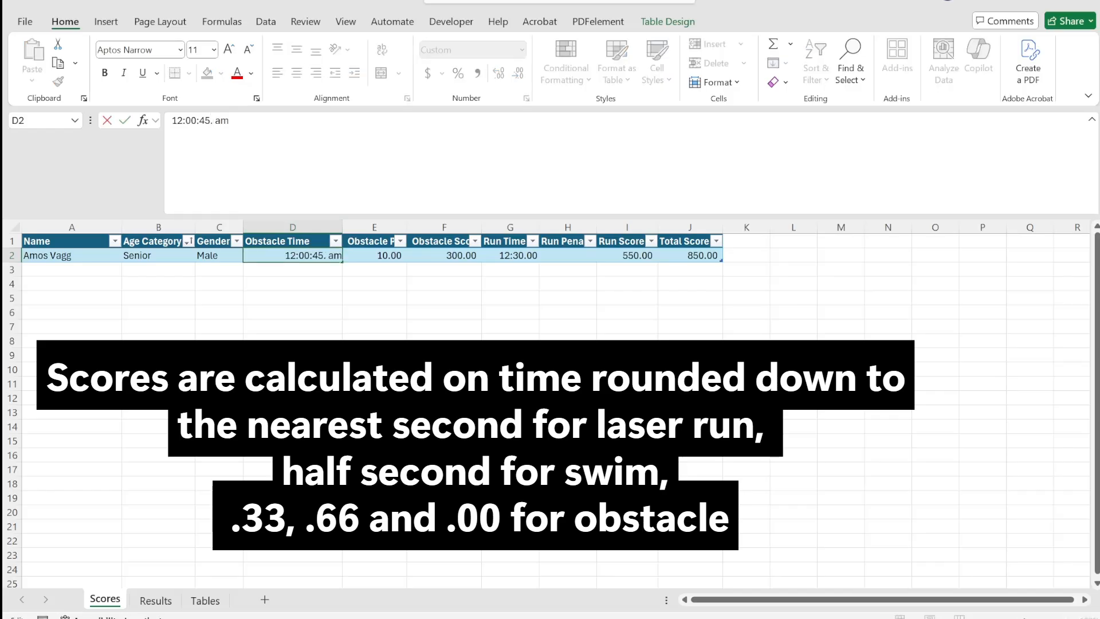
pyautogui.write('33')
pyautogui.press('Return')
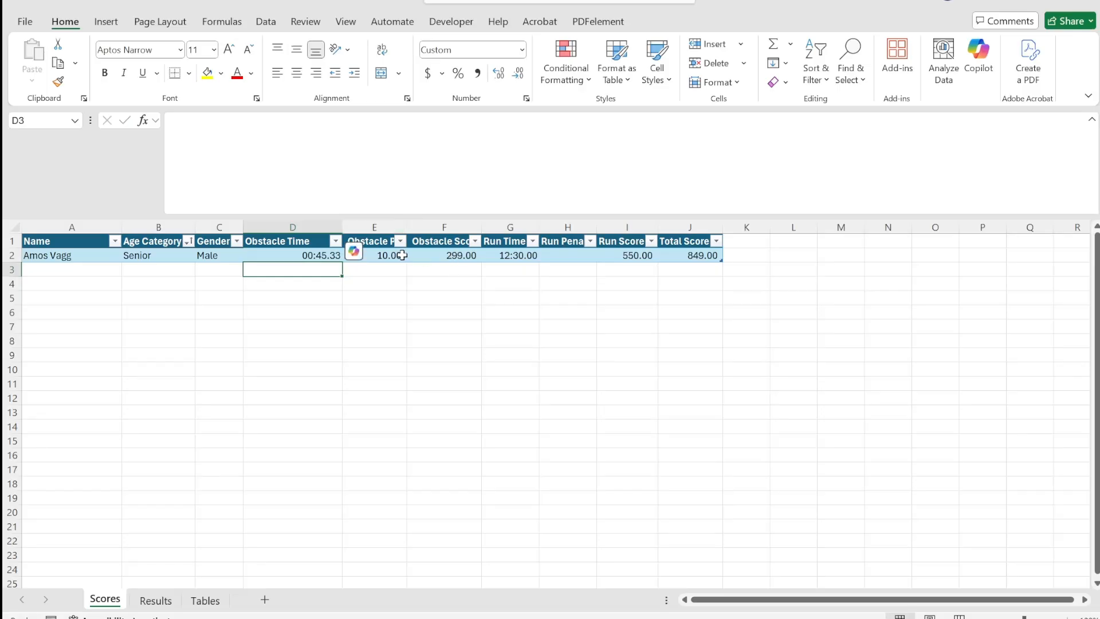
# Step: Clear the athlete's obstacle penalties in row 2
pyautogui.click(392, 255)
pyautogui.press('Delete')
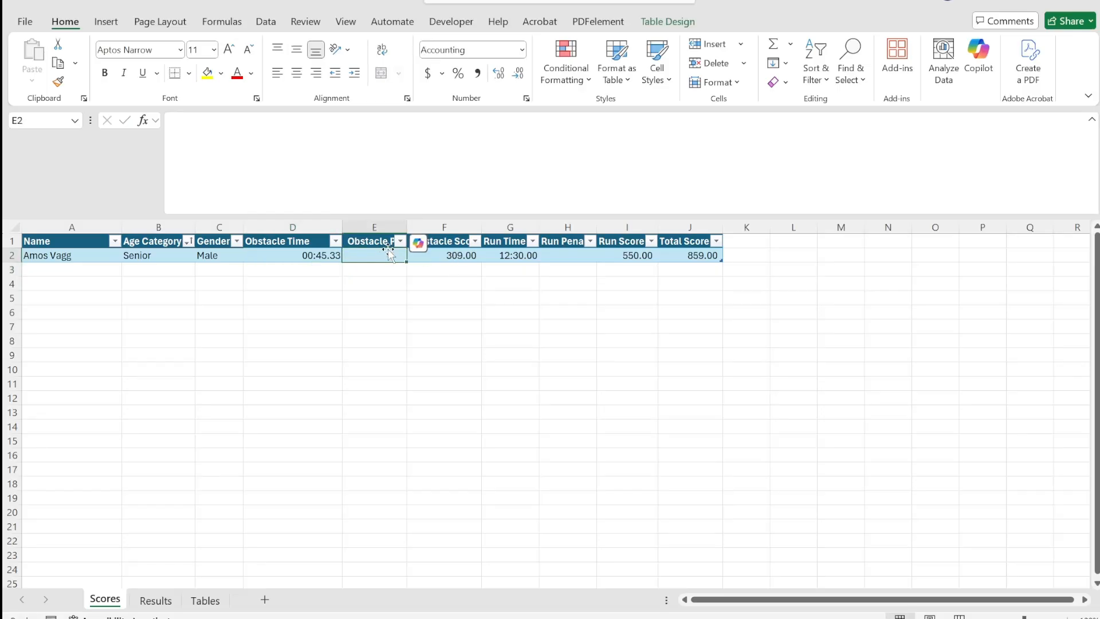
pyautogui.press('Return')
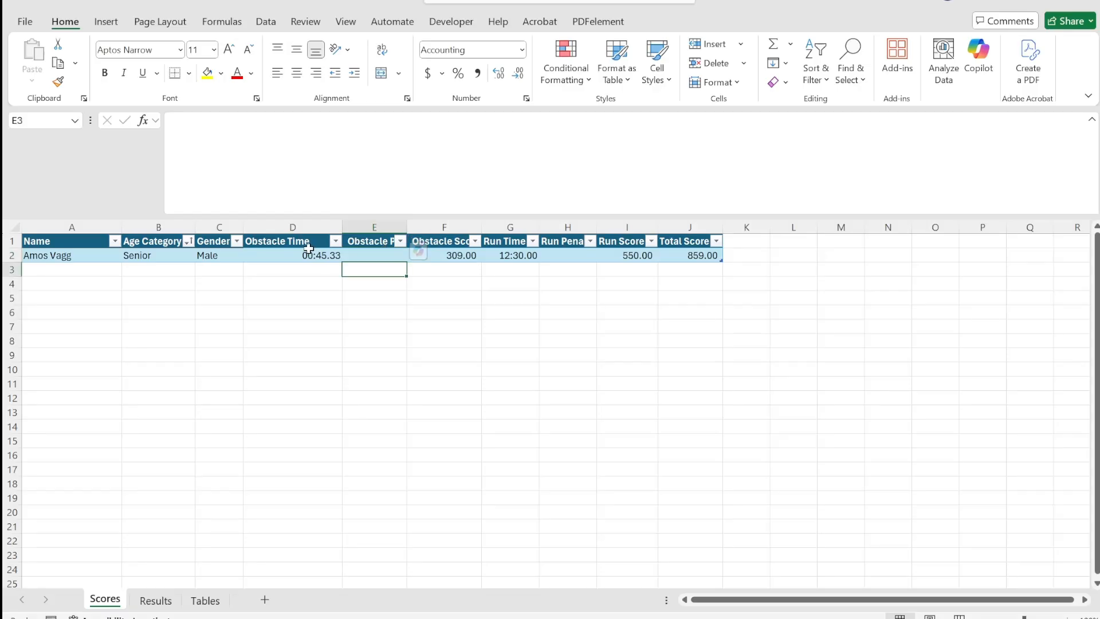
# Step: Try an obstacle penalty of 20 points for the athlete in row 2, and remove it again
pyautogui.press('Up')
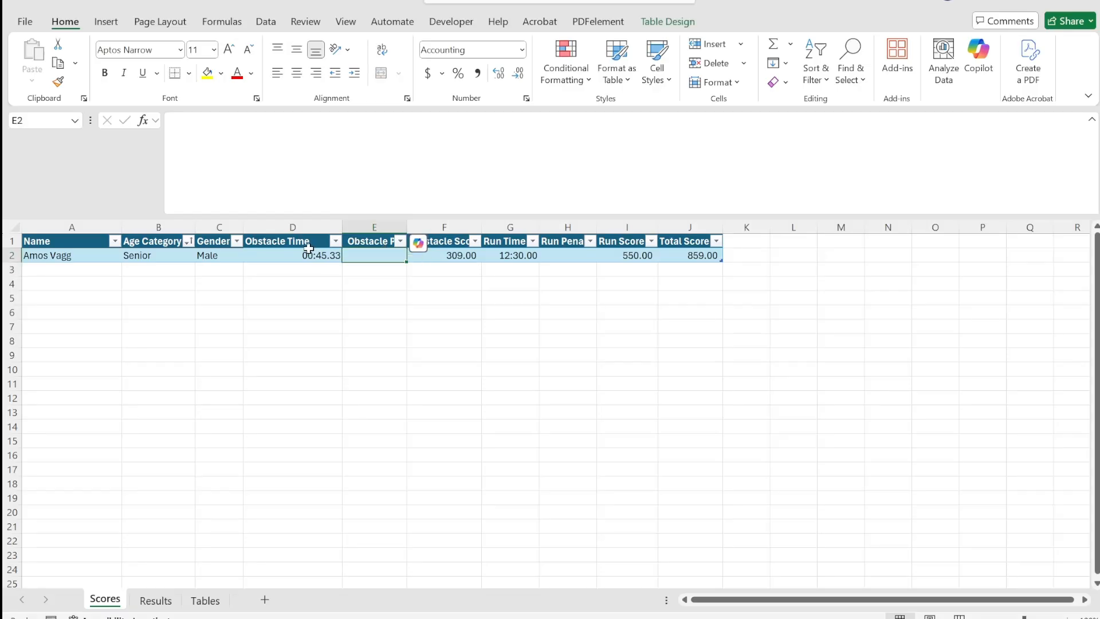
pyautogui.write('20')
pyautogui.press('Return')
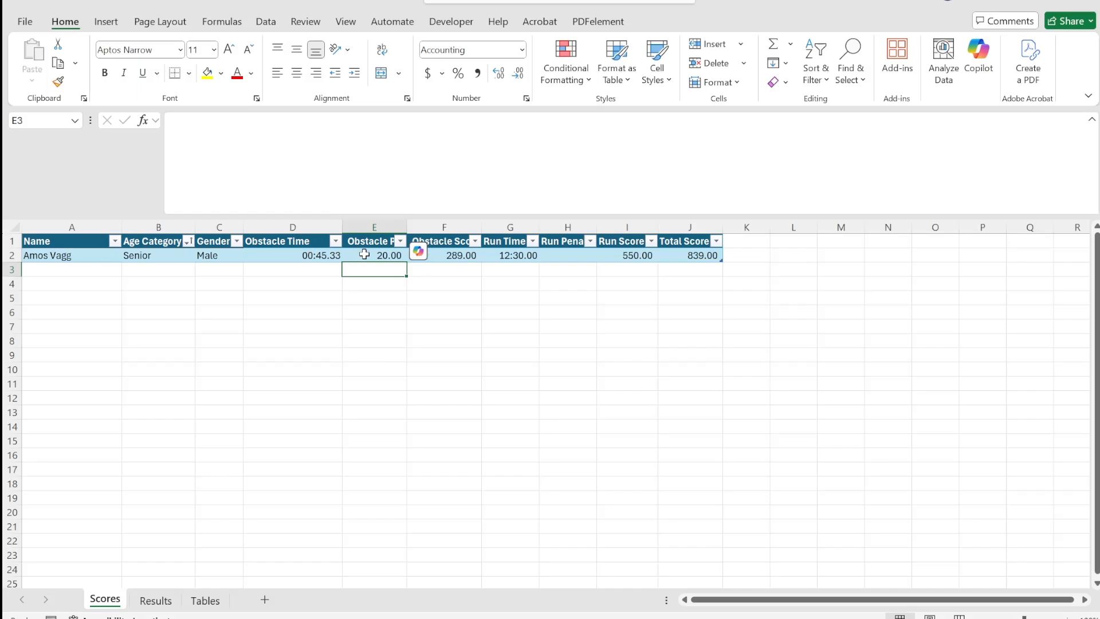
pyautogui.click(365, 254)
pyautogui.press('Delete')
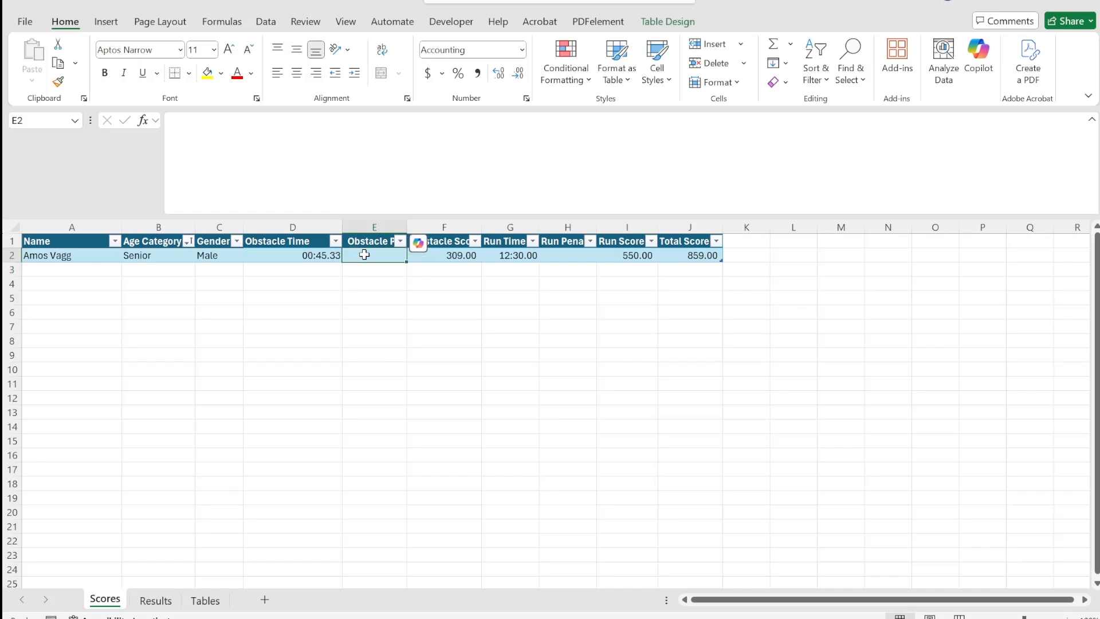
# Step: Set the athlete's Run Time to 11:45.00 and check the Run Score and Total Score formulas
pyautogui.press('Right')
pyautogui.press('Right')
pyautogui.press('Right')
pyautogui.press('Left')
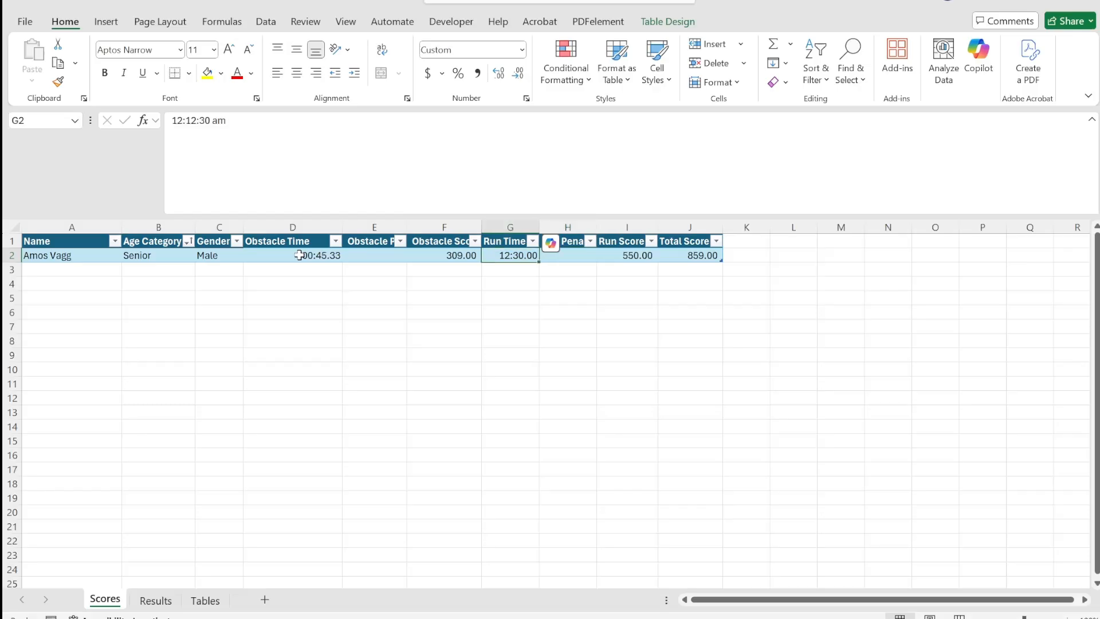
pyautogui.write('11:45.')
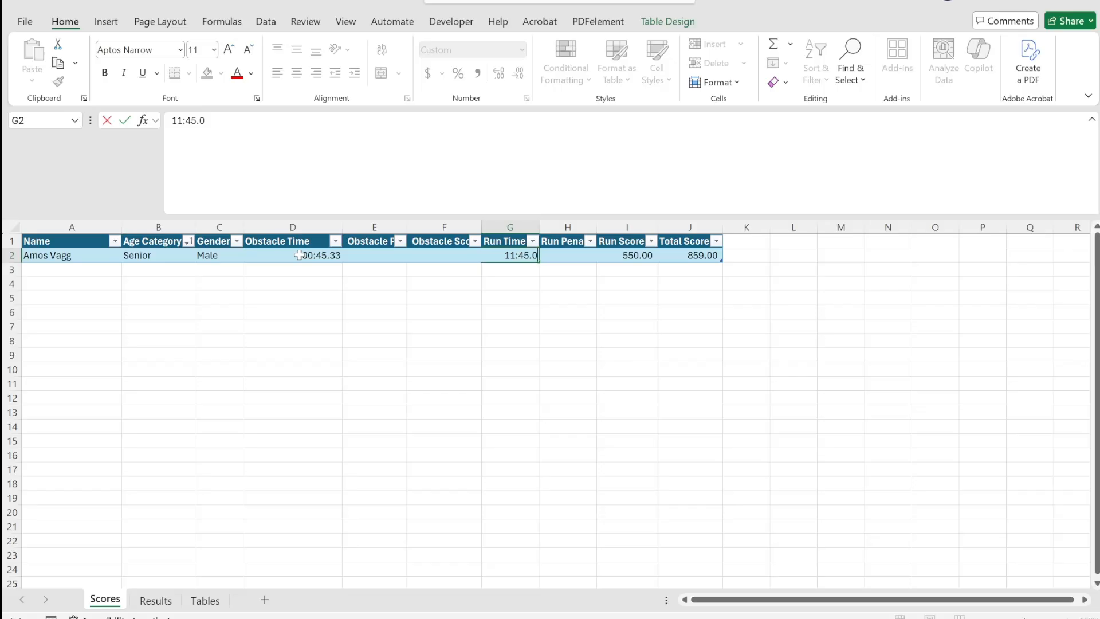
pyautogui.write('0')
pyautogui.press('Return')
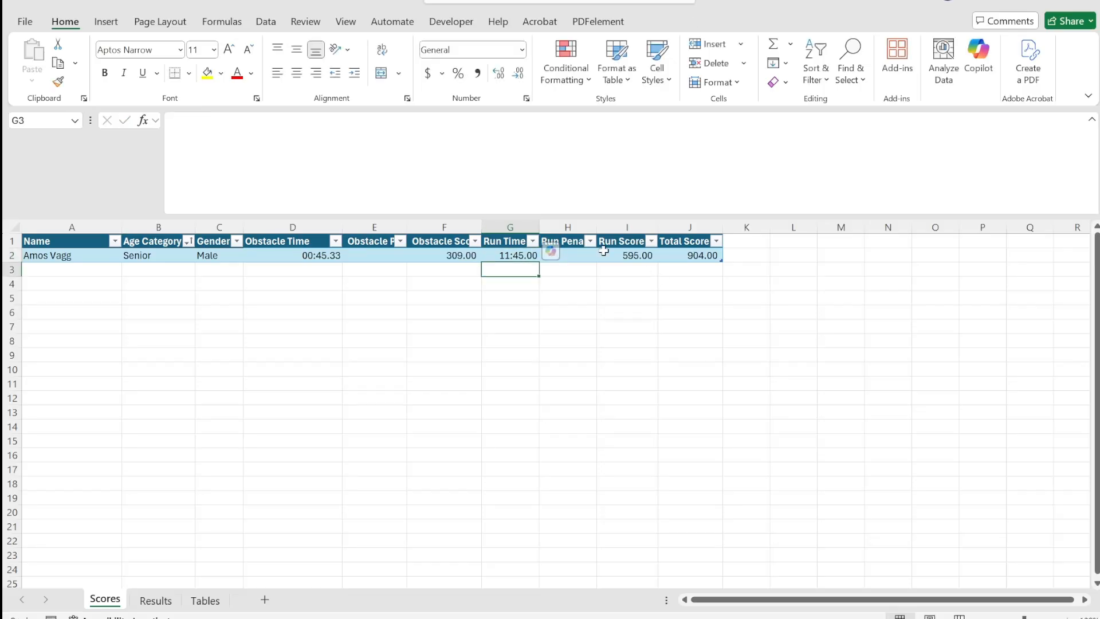
pyautogui.click(622, 256)
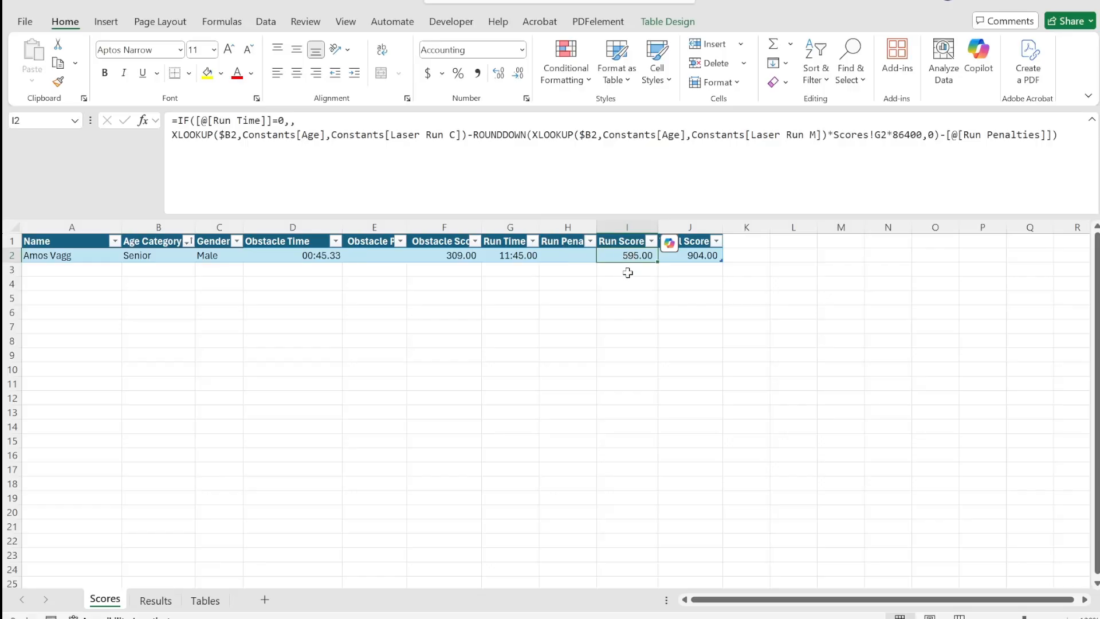
pyautogui.click(697, 263)
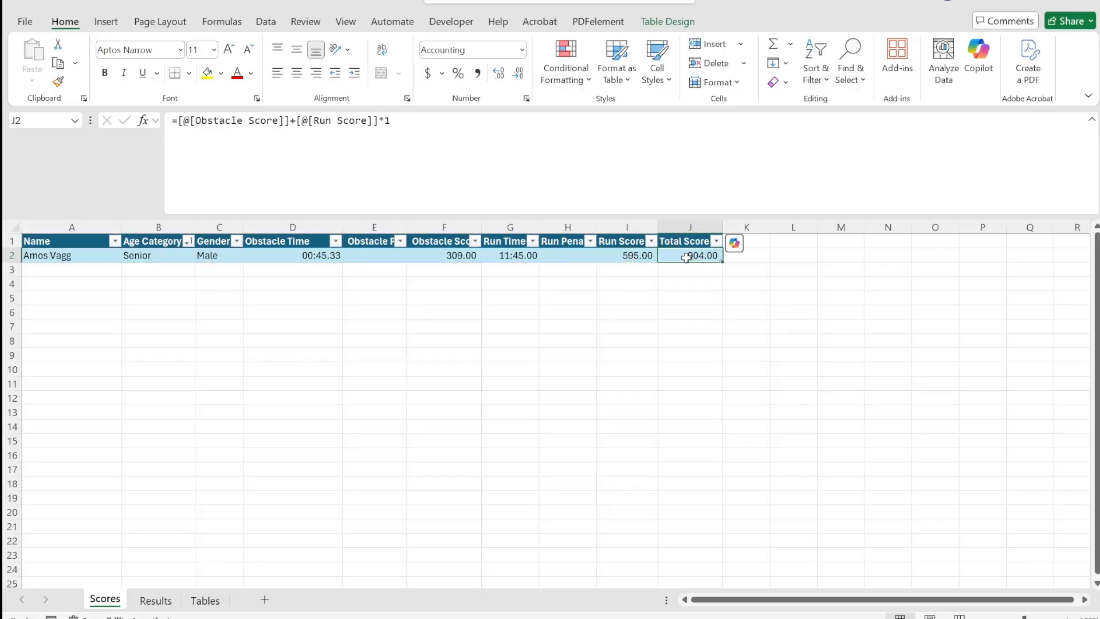
# Step: Review the Full Results, Obstacle Results and Laser Run Results tables on the Results sheet and the formulas that fill them
pyautogui.click(155, 600)
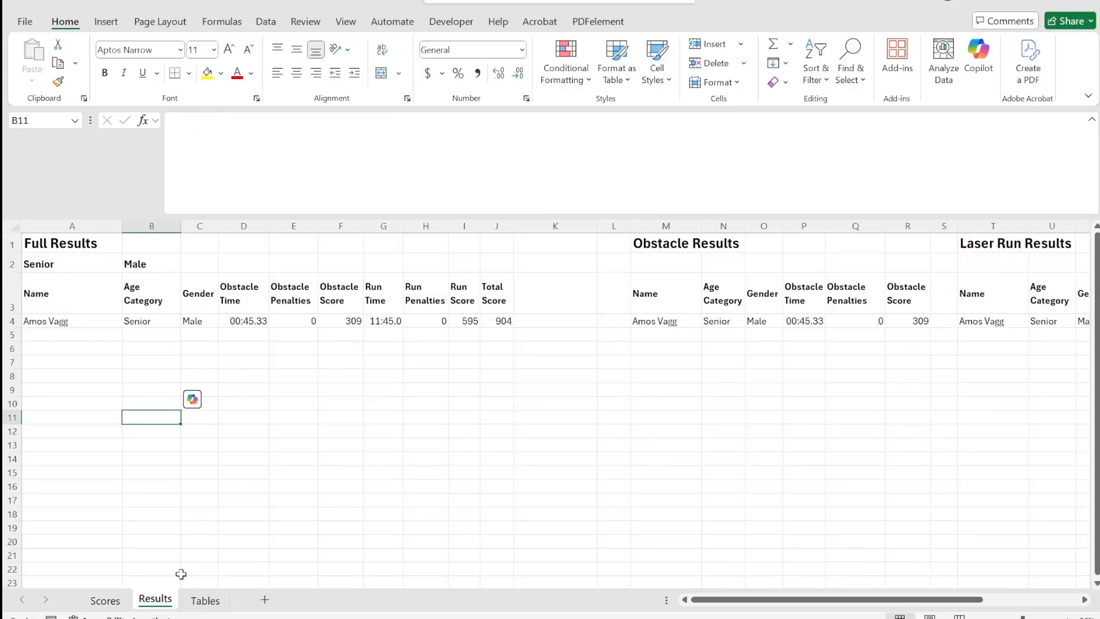
pyautogui.click(70, 321)
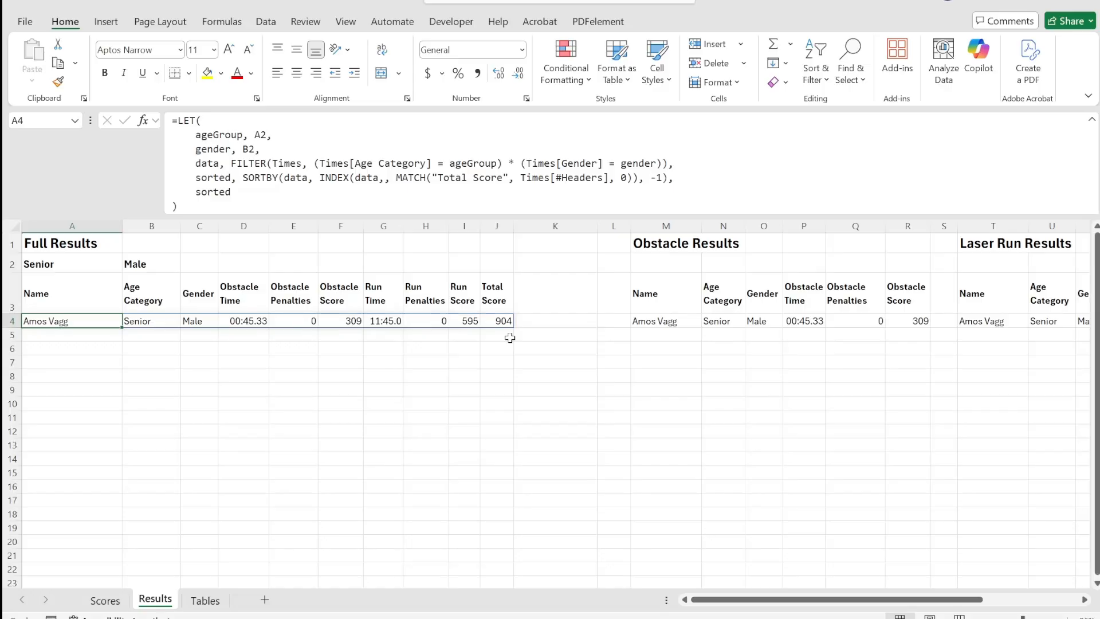
pyautogui.click(75, 261)
pyautogui.click(676, 321)
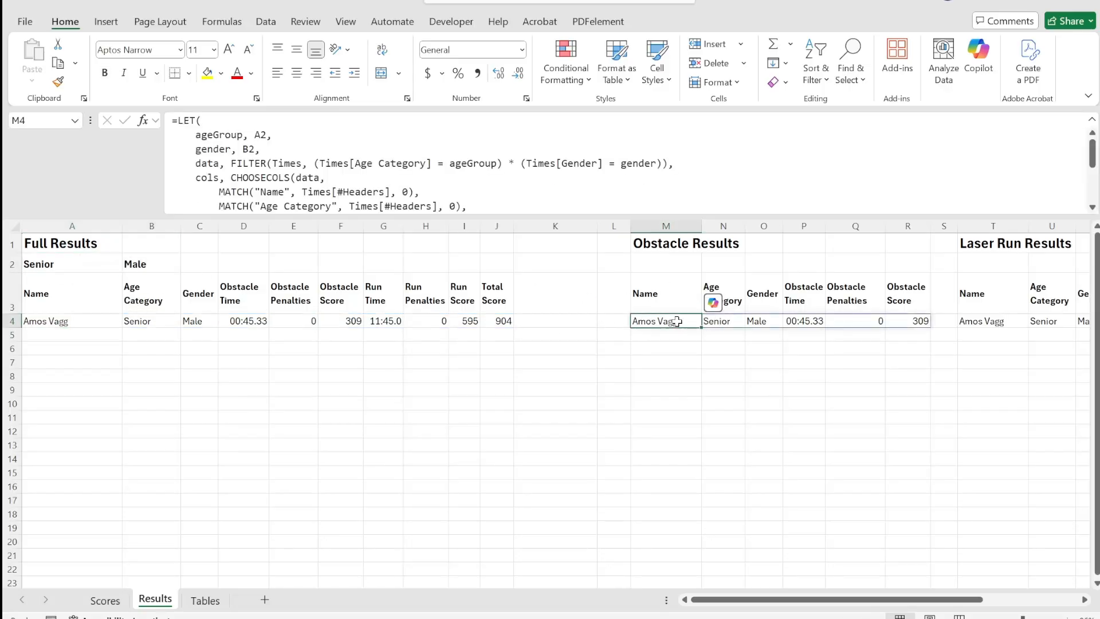
pyautogui.click(897, 321)
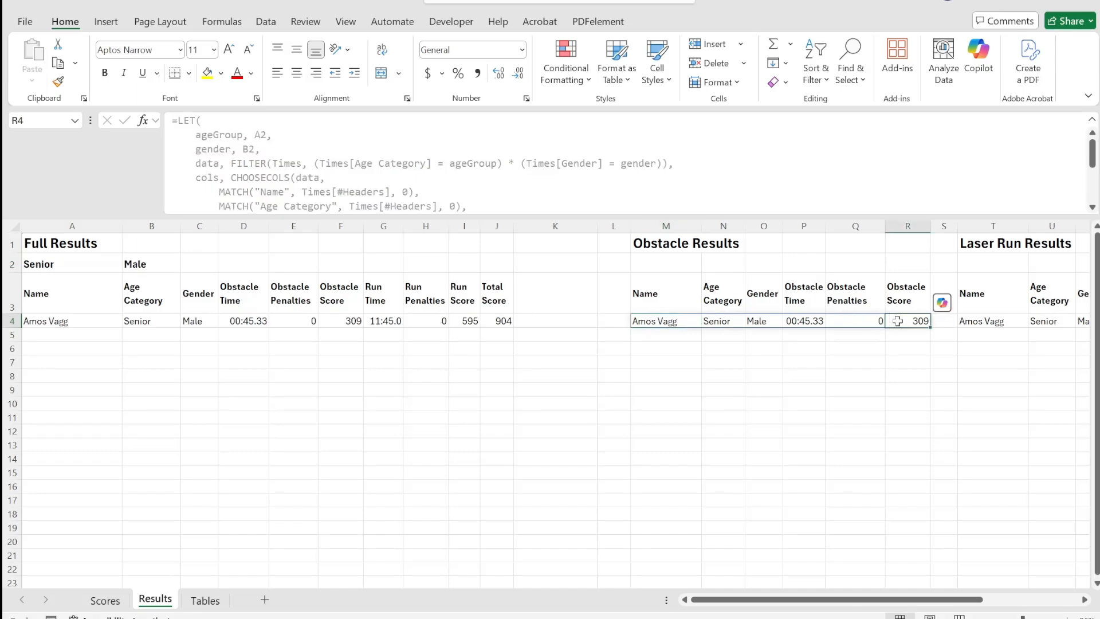
pyautogui.press('Right')
pyautogui.press('Right')
pyautogui.press('Right')
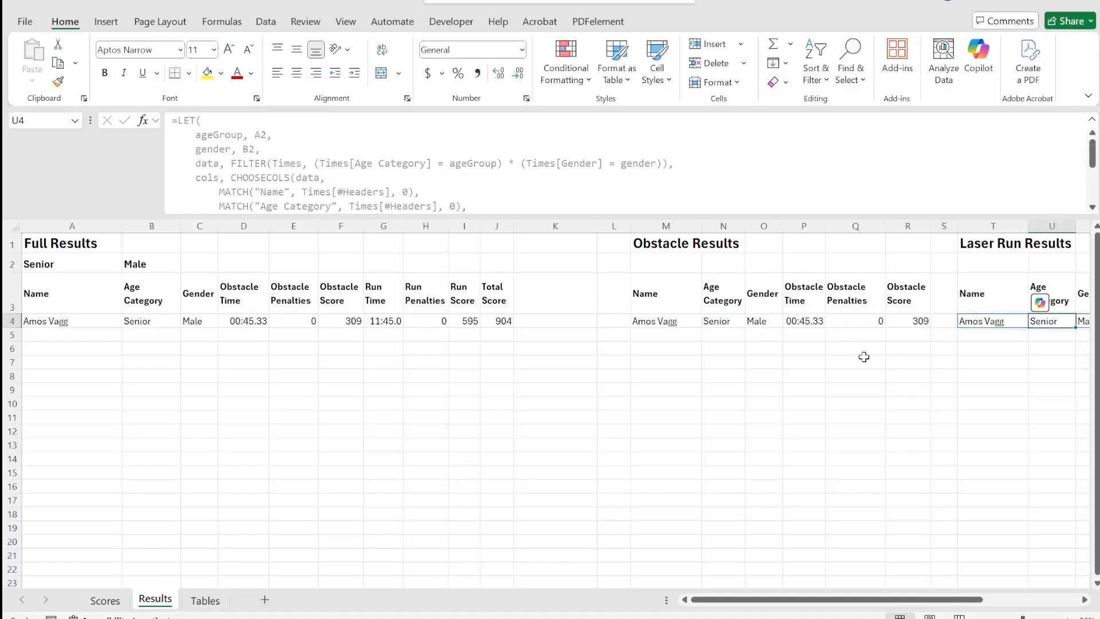
pyautogui.moveTo(35, 243); pyautogui.dragTo(550, 318)
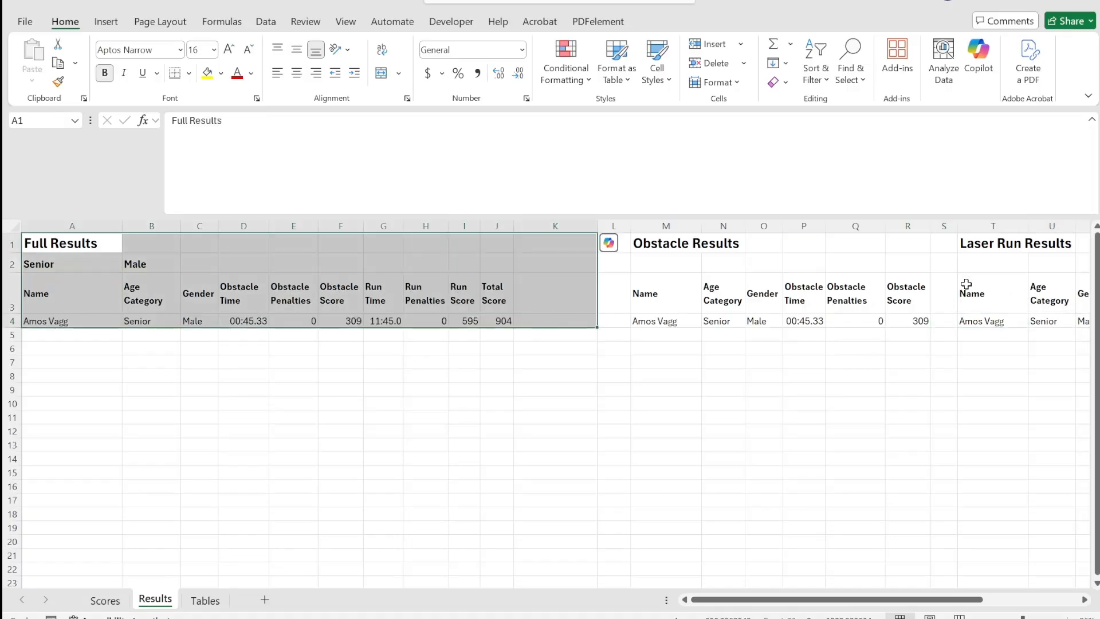
pyautogui.moveTo(678, 245); pyautogui.dragTo(1086, 322)
# Step: Clear the sample athlete's name, age category and gender from row 2 of the Scores sheet
pyautogui.click(108, 602)
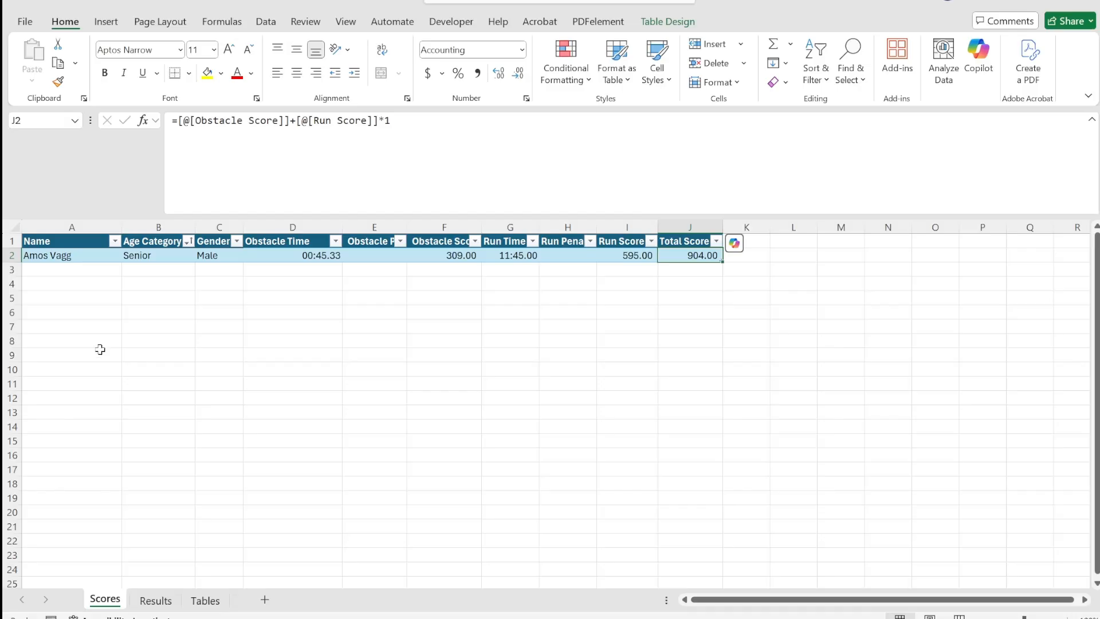
pyautogui.click(70, 258)
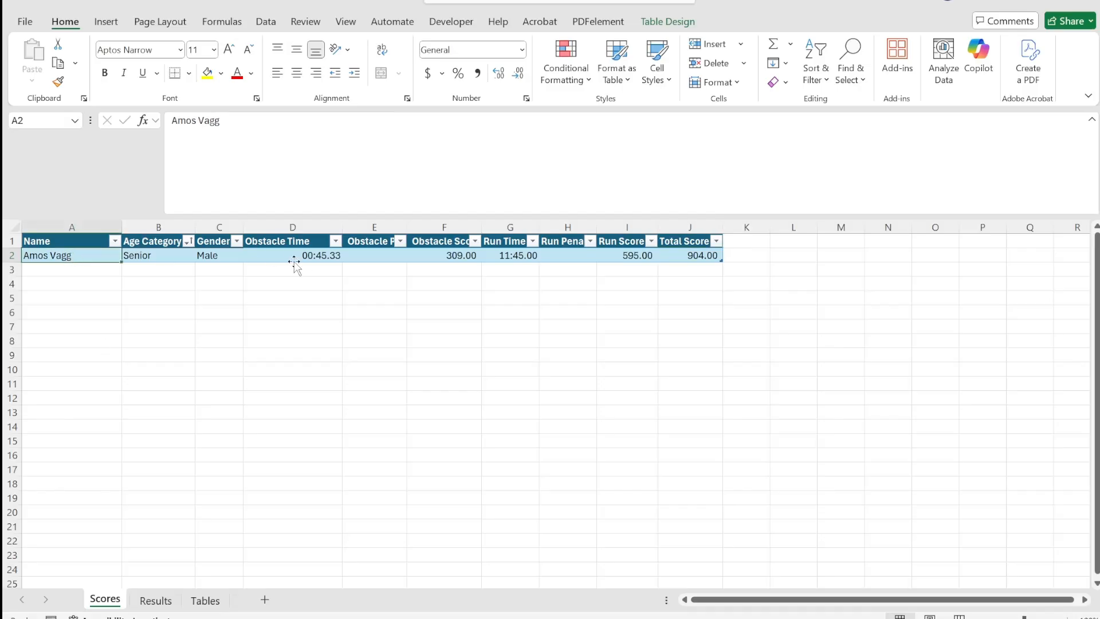
pyautogui.moveTo(86, 257); pyautogui.dragTo(320, 257)
pyautogui.hotkey('ctrl', 'a')
pyautogui.click(140, 341)
pyautogui.moveTo(63, 258); pyautogui.dragTo(209, 256)
pyautogui.press('Delete')
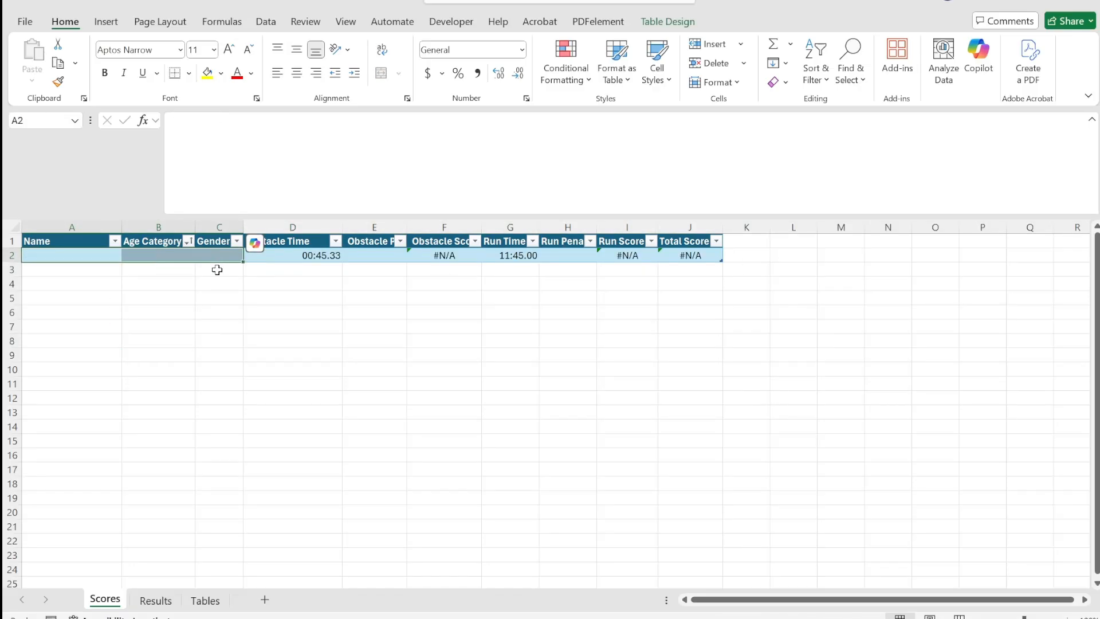
# Step: Clear the Obstacle Time and Run Time entries in row 2, leaving the score formulas in place
pyautogui.click(271, 256)
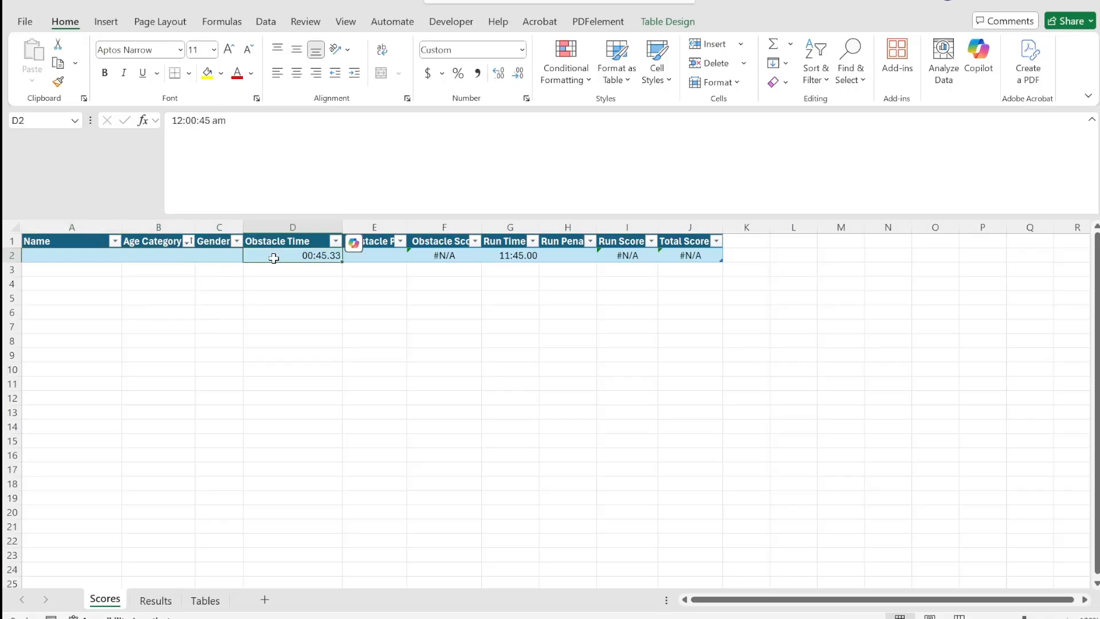
pyautogui.press('Delete')
pyautogui.click(514, 253)
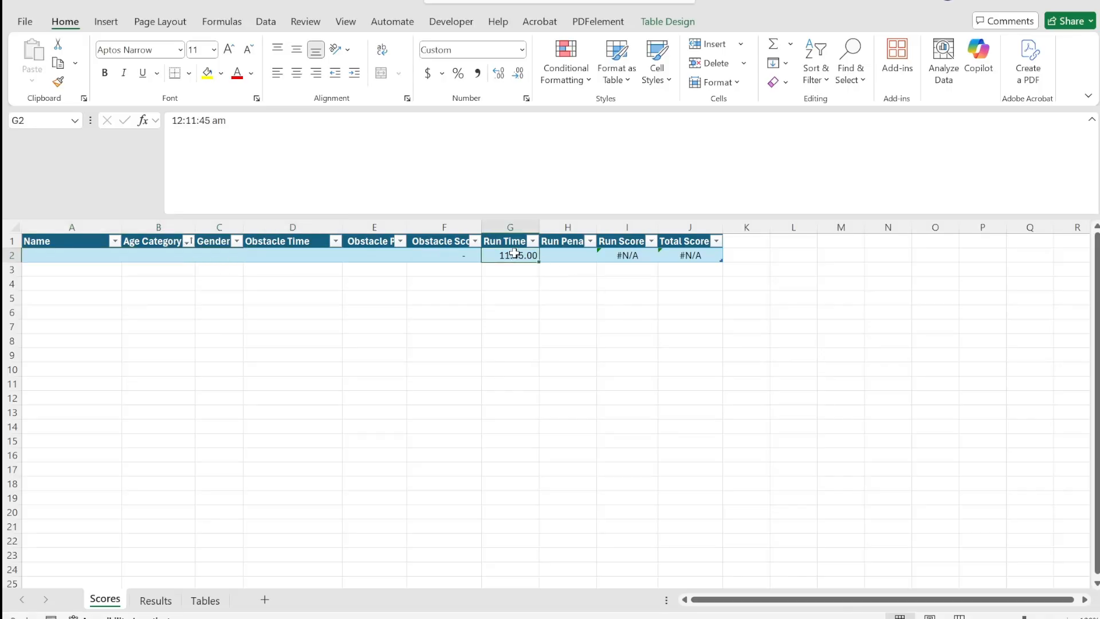
pyautogui.press('Delete')
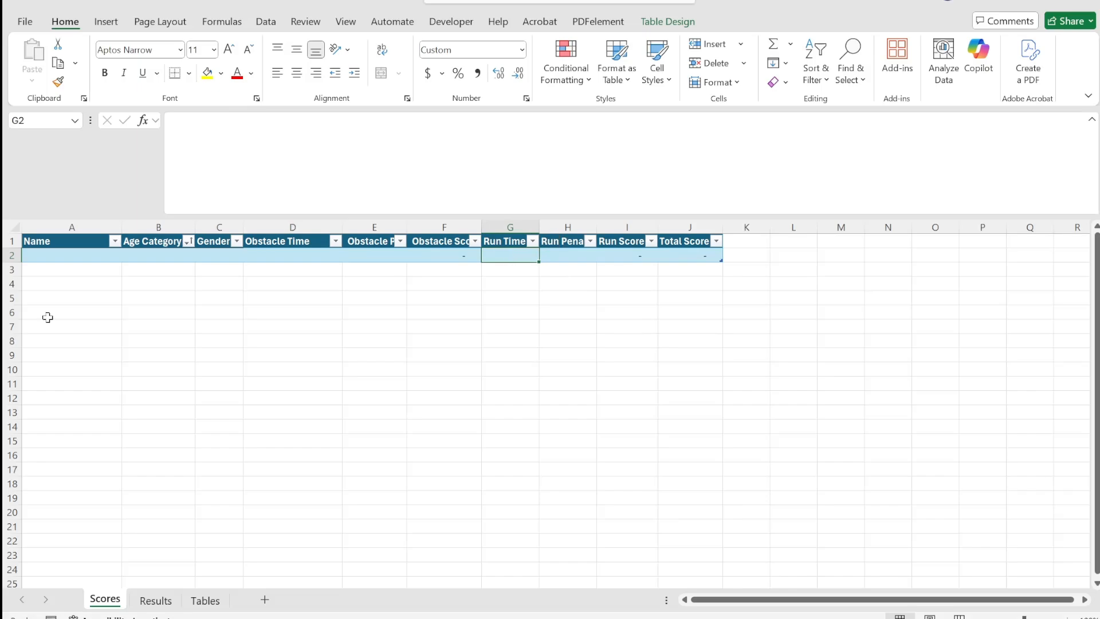
# Step: Select the first empty Name cell in row 2 and switch to the event attendance report in Chrome
pyautogui.click(61, 253)
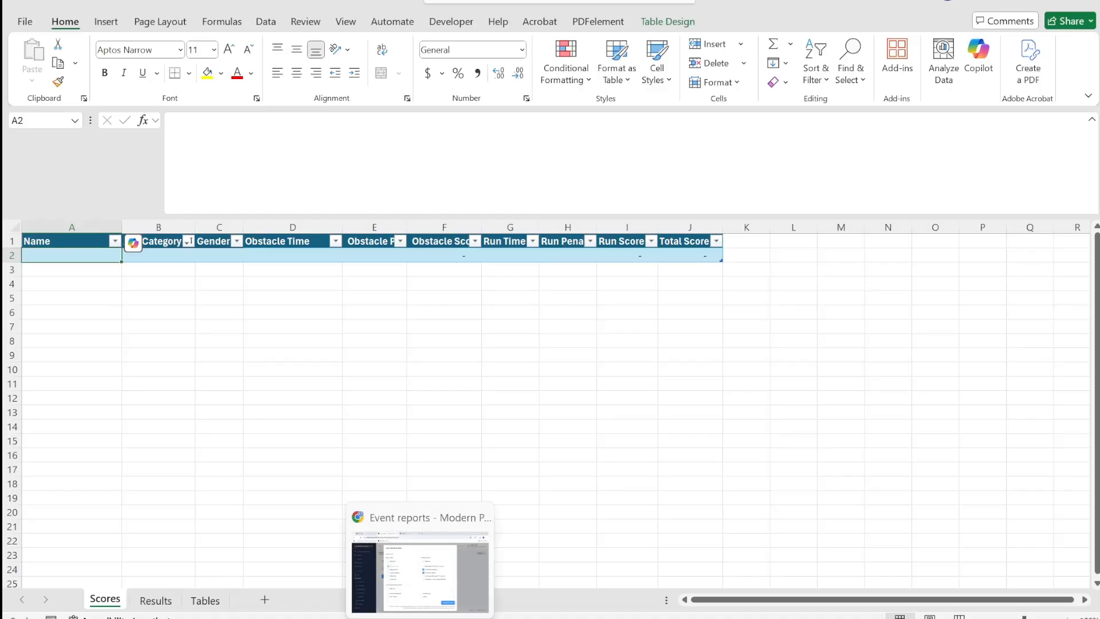
pyautogui.click(420, 617)
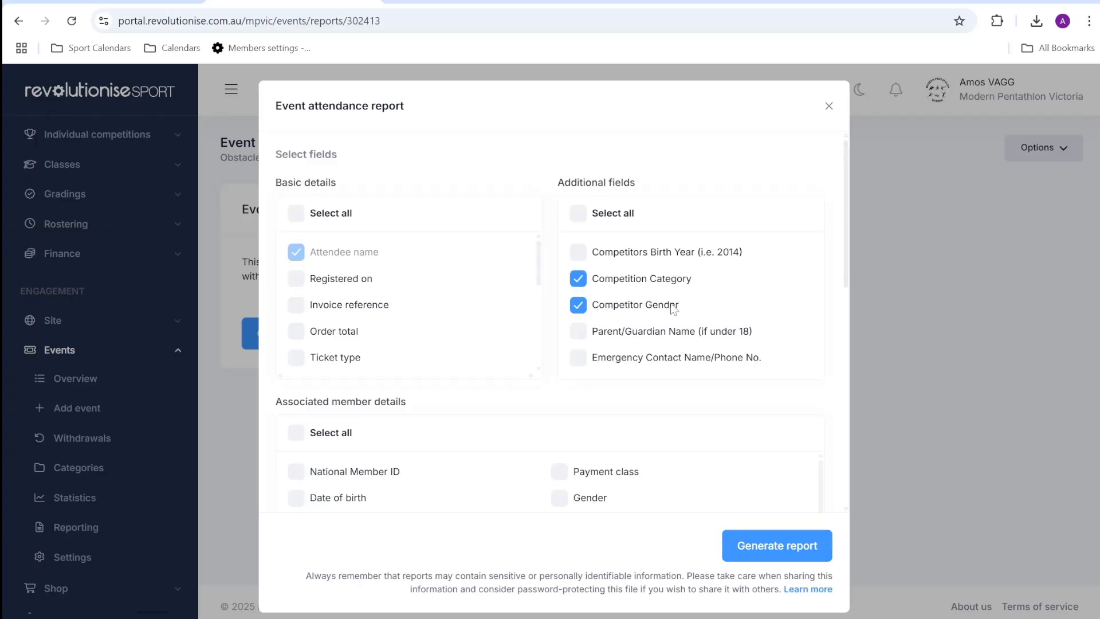
# Step: Generate the event attendance report with Attendee name, Competition Category and Competitor Gender, and open the downloaded CSV in Excel
pyautogui.click(785, 547)
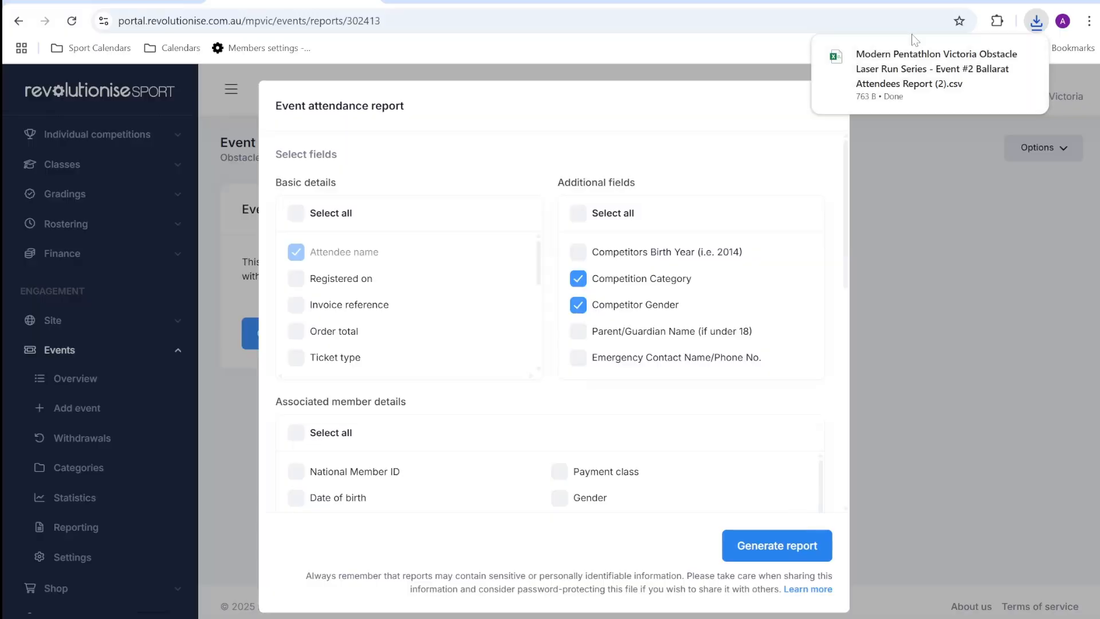
pyautogui.moveTo(900, 63)
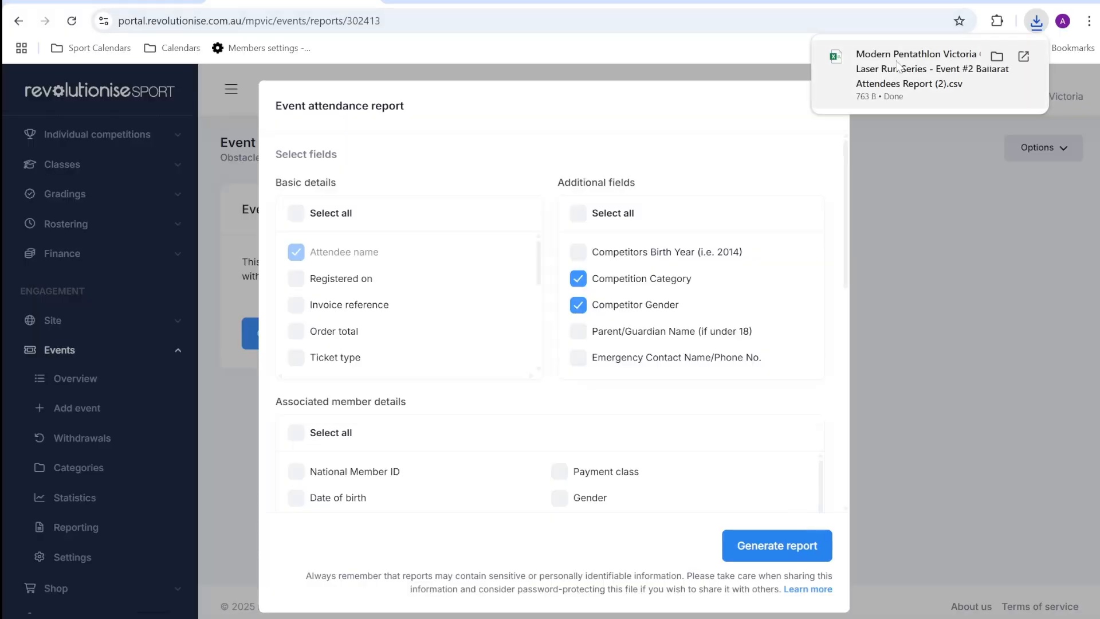
pyautogui.click(901, 81)
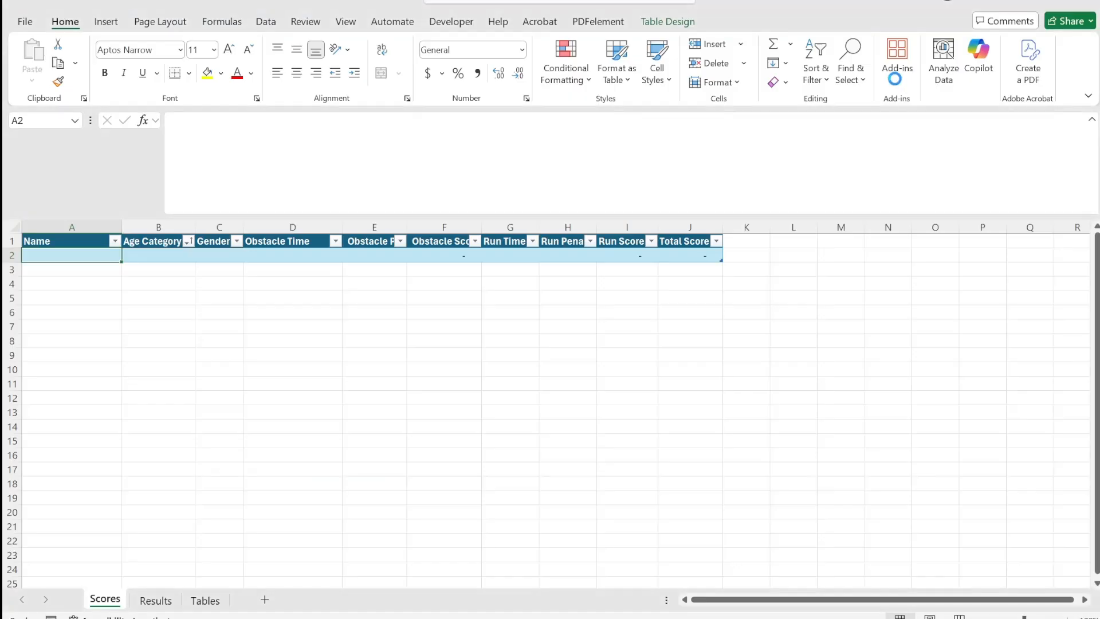
# Step: Copy all attendee names, categories and genders from the CSV, without the header row, into the Scores table starting at cell A2
pyautogui.moveTo(43, 261); pyautogui.dragTo(137, 268)
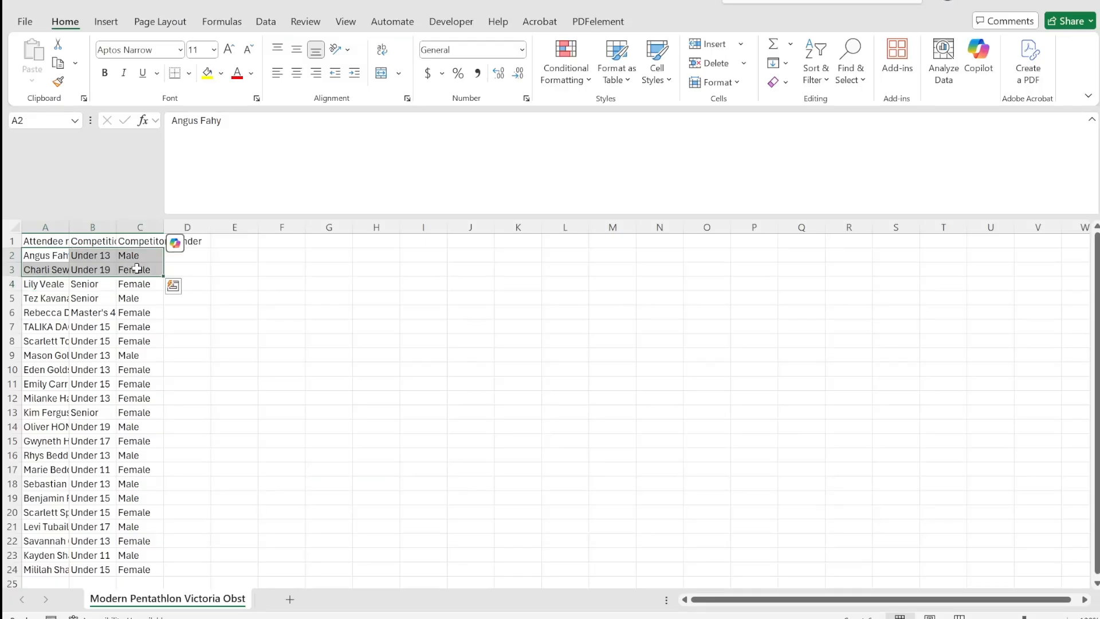
pyautogui.hotkey('ctrl', 'shift', 'Down')
pyautogui.hotkey('ctrl', 'c')
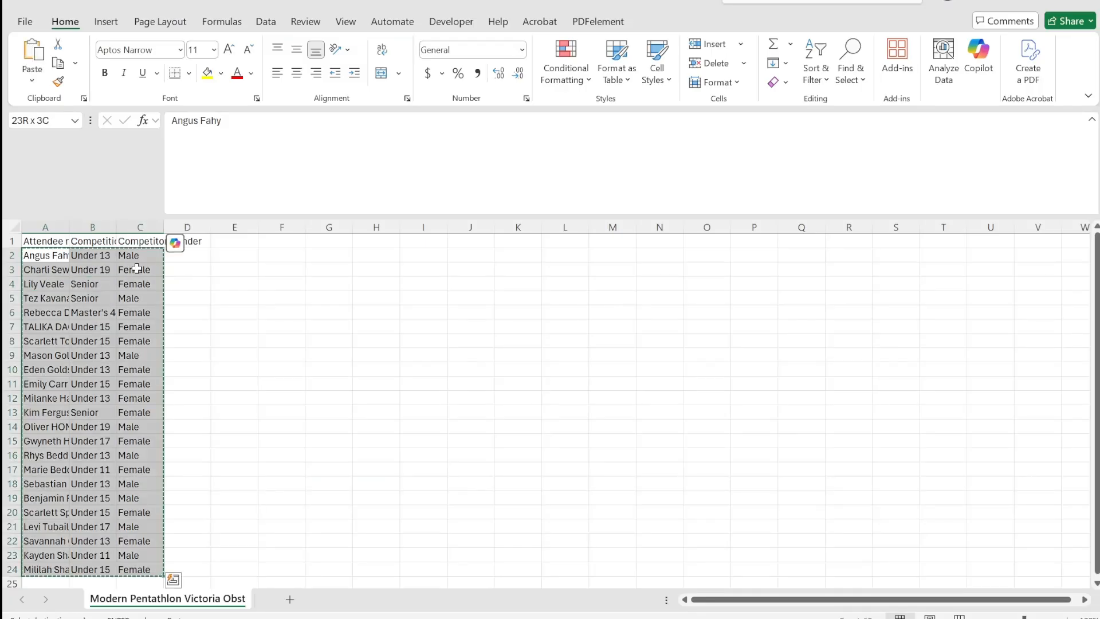
pyautogui.hotkey('alt', 'Tab')
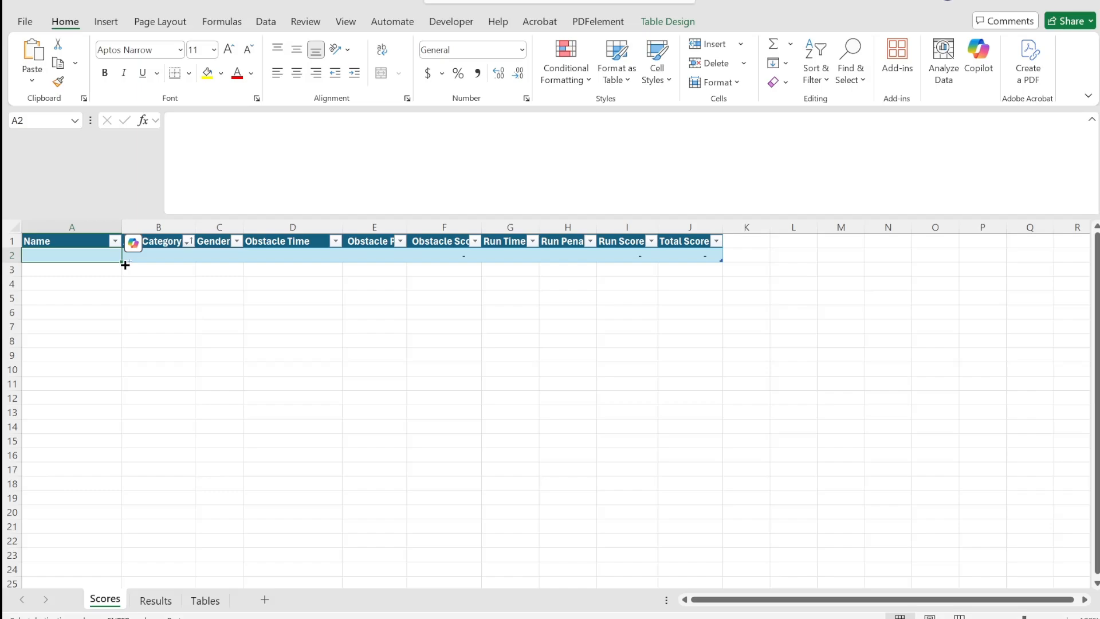
pyautogui.hotkey('ctrl', 'v')
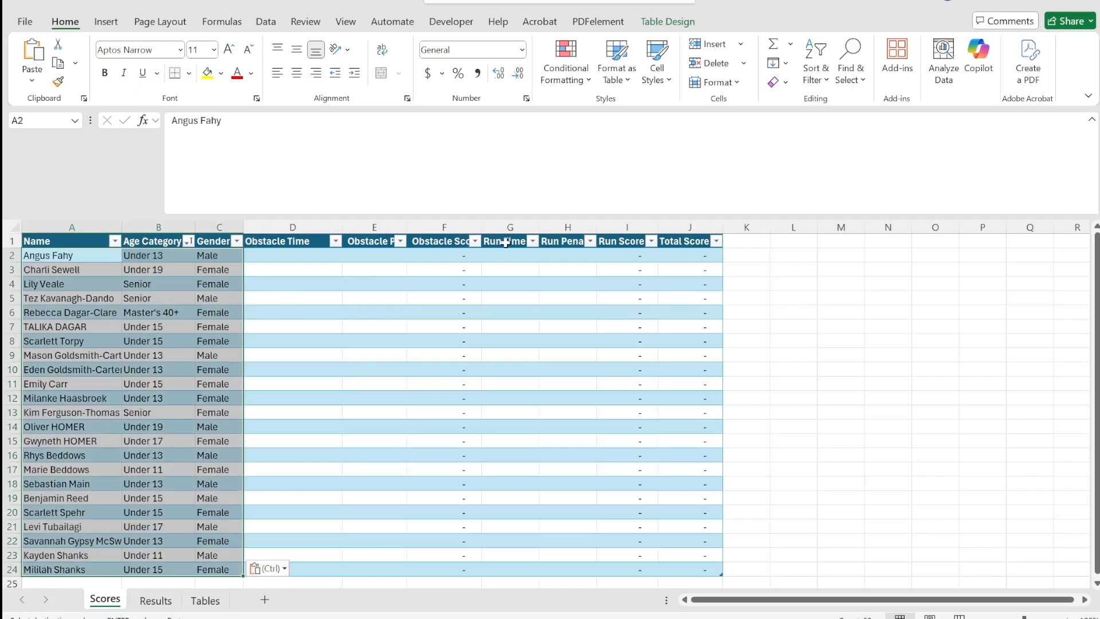
# Step: Sort the Scores table by Age Category in ascending order
pyautogui.click(187, 241)
pyautogui.click(258, 240)
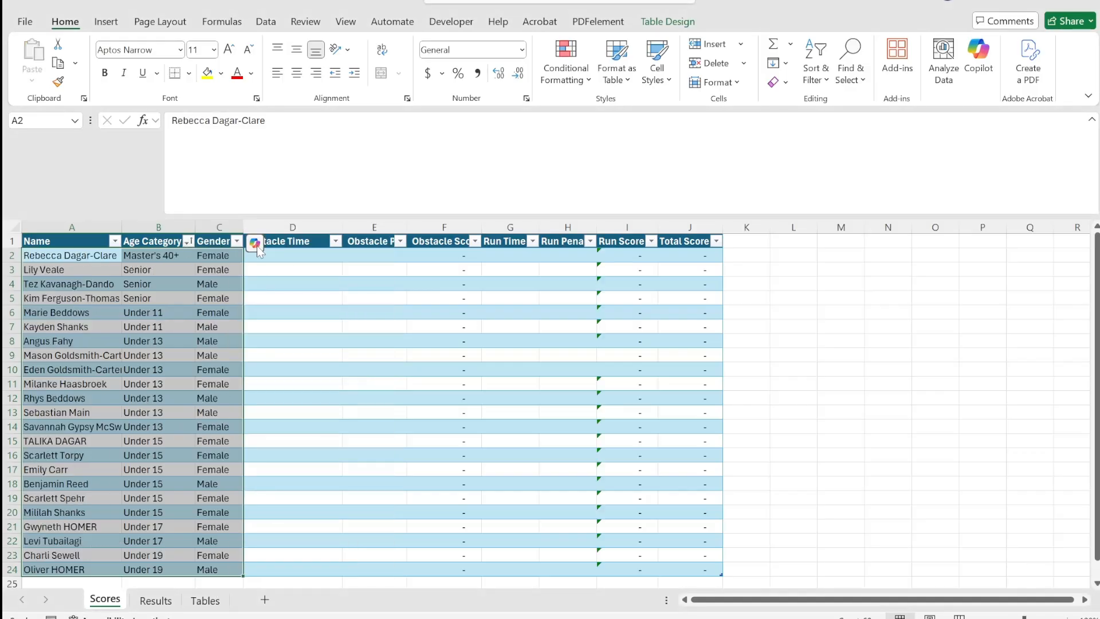
pyautogui.click(163, 281)
# Step: Compare the Age Category entries on the Scores sheet with the Age names on the Tables sheet and the Run Score lookup formula
pyautogui.moveTo(160, 256); pyautogui.dragTo(156, 572)
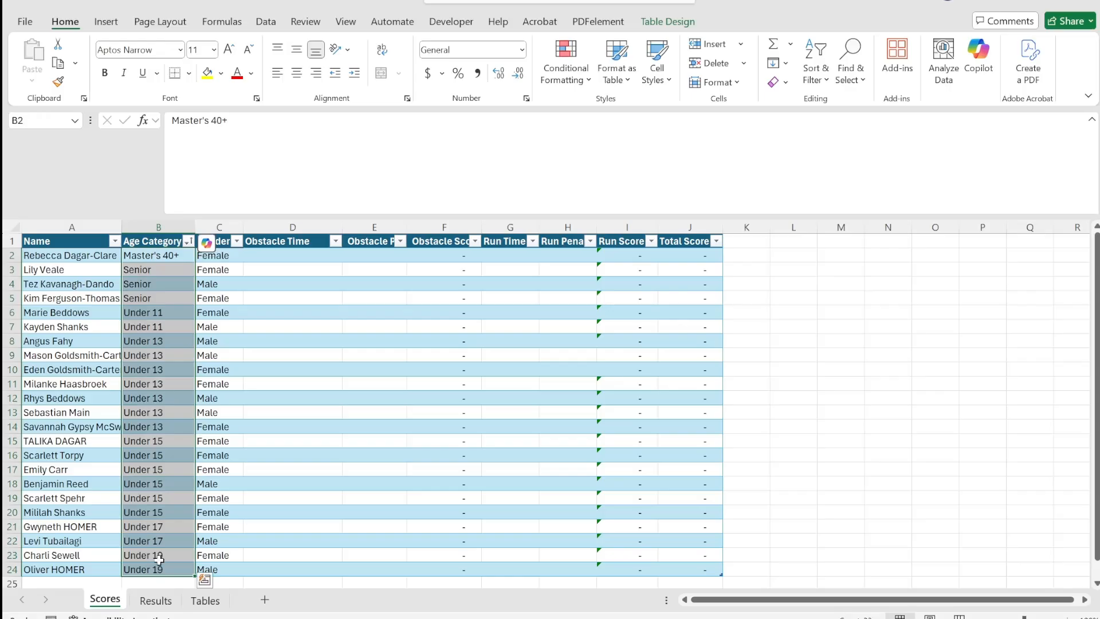
pyautogui.click(204, 599)
pyautogui.moveTo(56, 256); pyautogui.dragTo(80, 257)
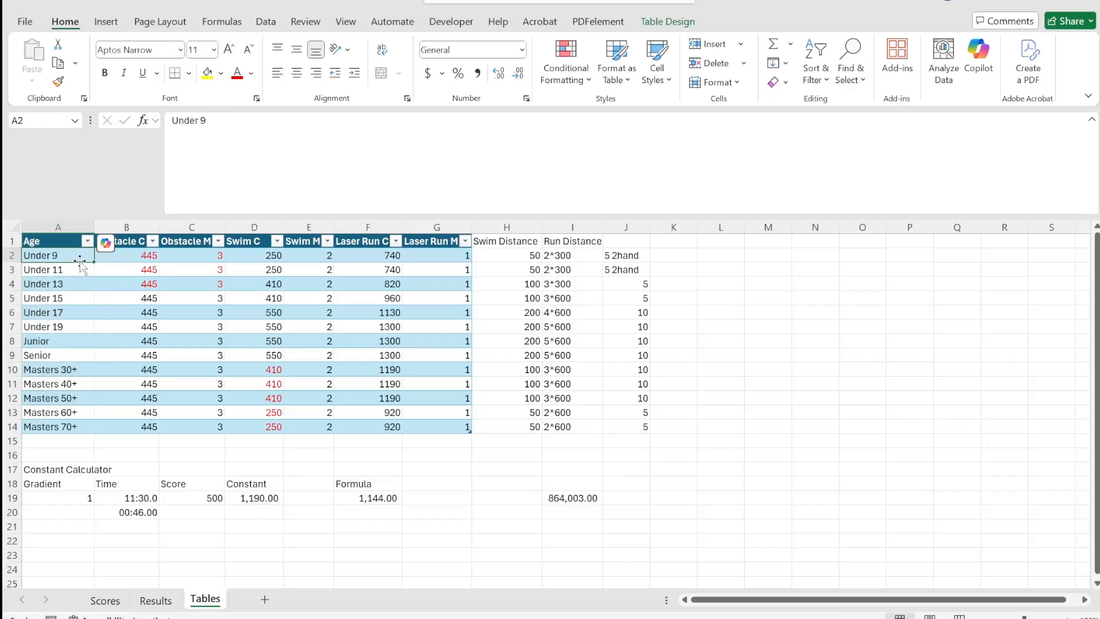
pyautogui.click(117, 601)
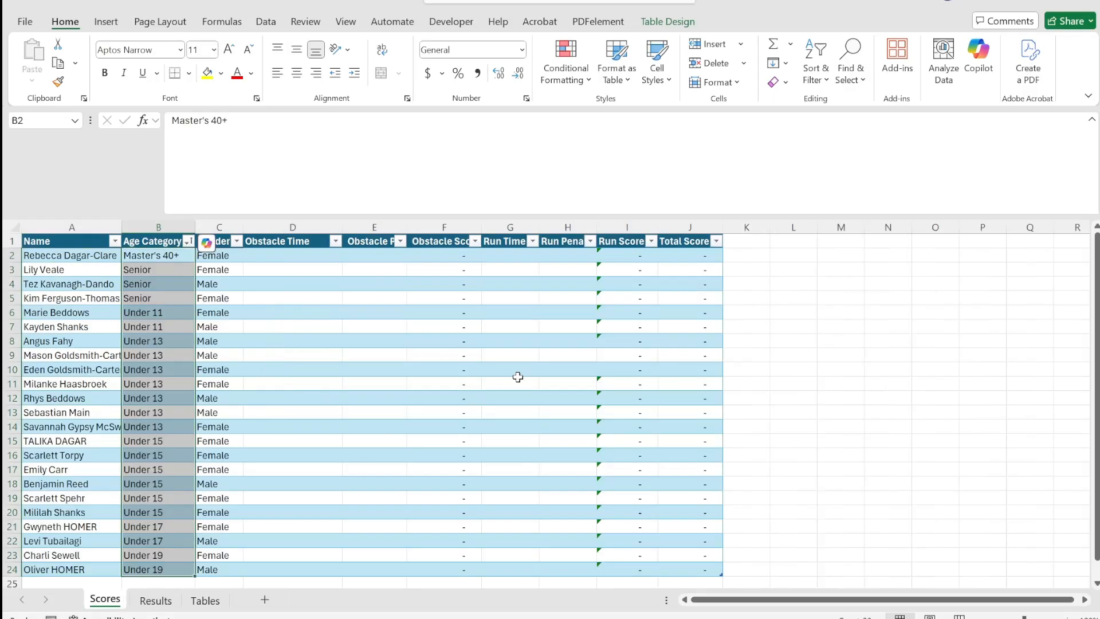
pyautogui.click(624, 256)
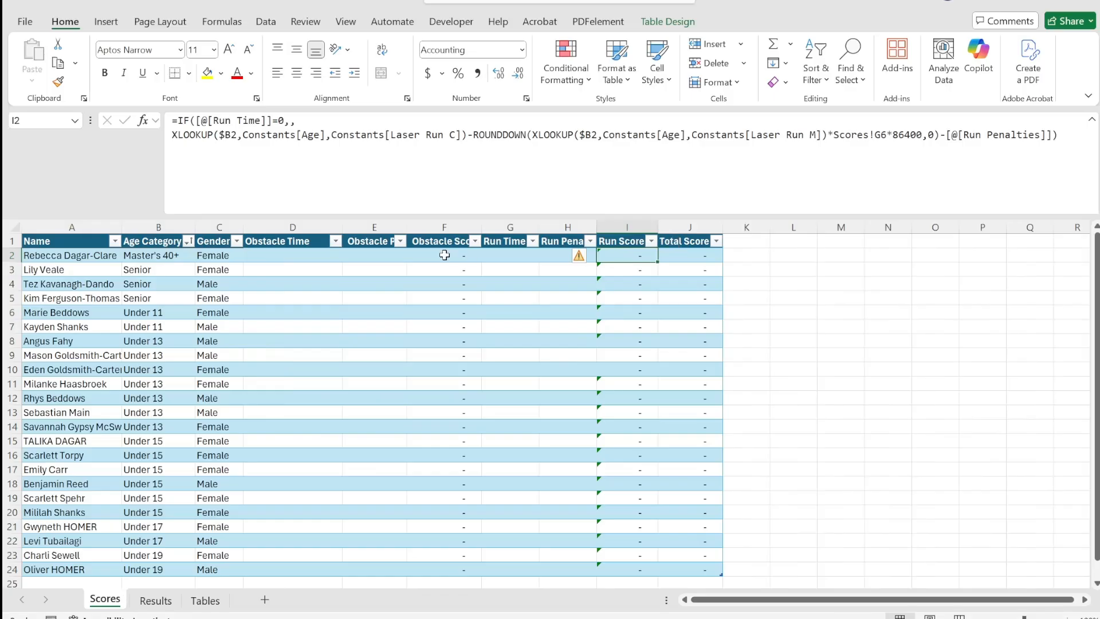
pyautogui.click(161, 258)
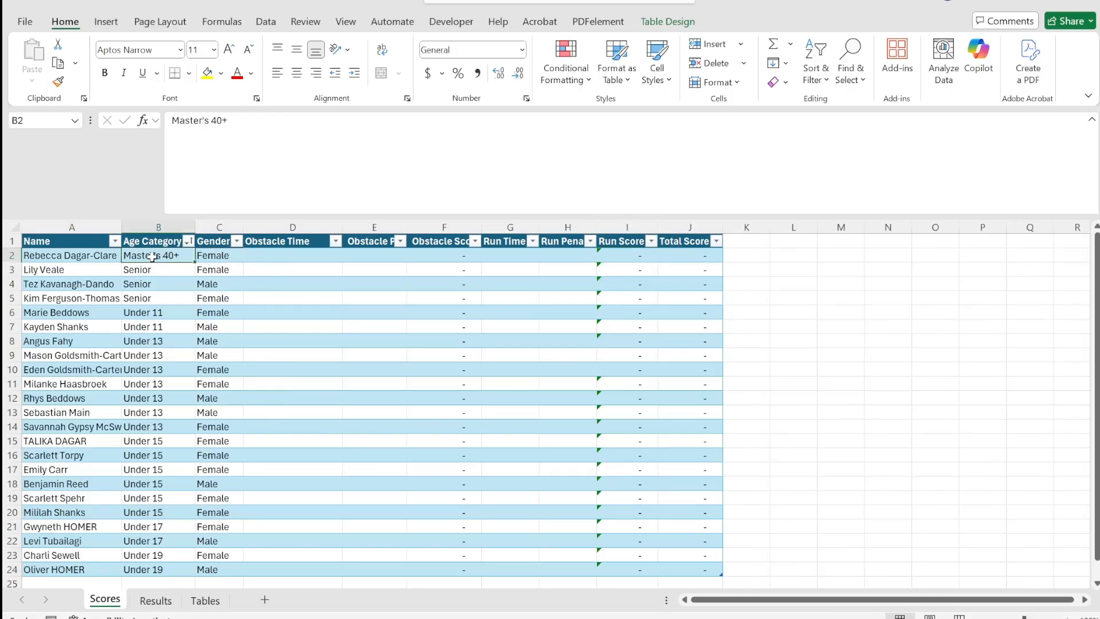
pyautogui.click(156, 271)
pyautogui.click(161, 255)
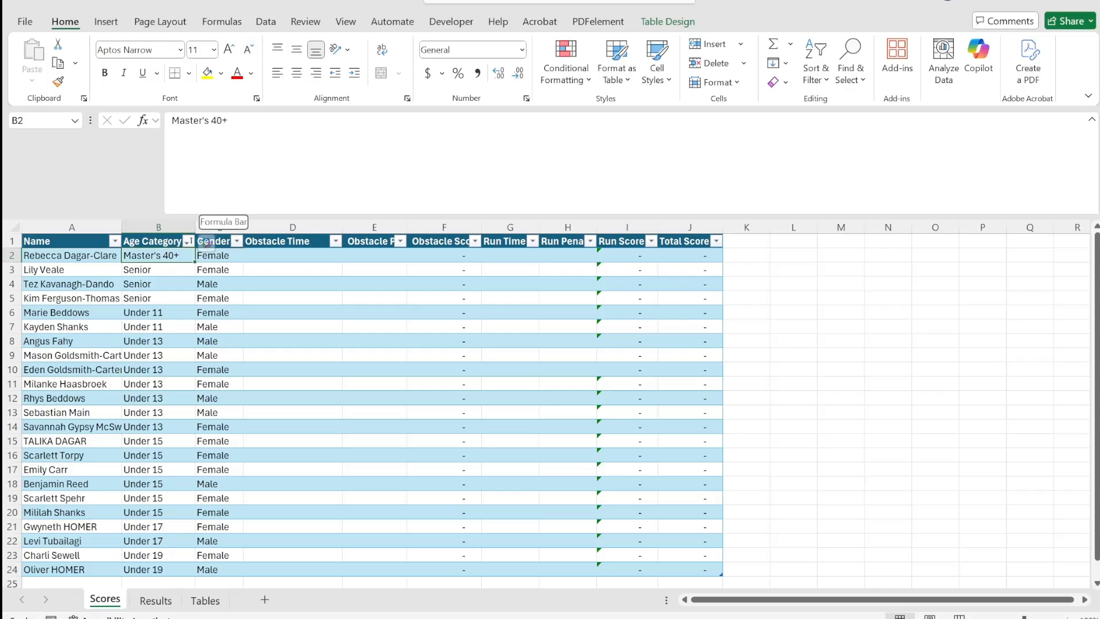
# Step: In the Age column of the Tables sheet, rename the 30+, 40+ and 50+ masters categories to Master's 30+, Master's 40+ and Master's 50+
pyautogui.click(206, 600)
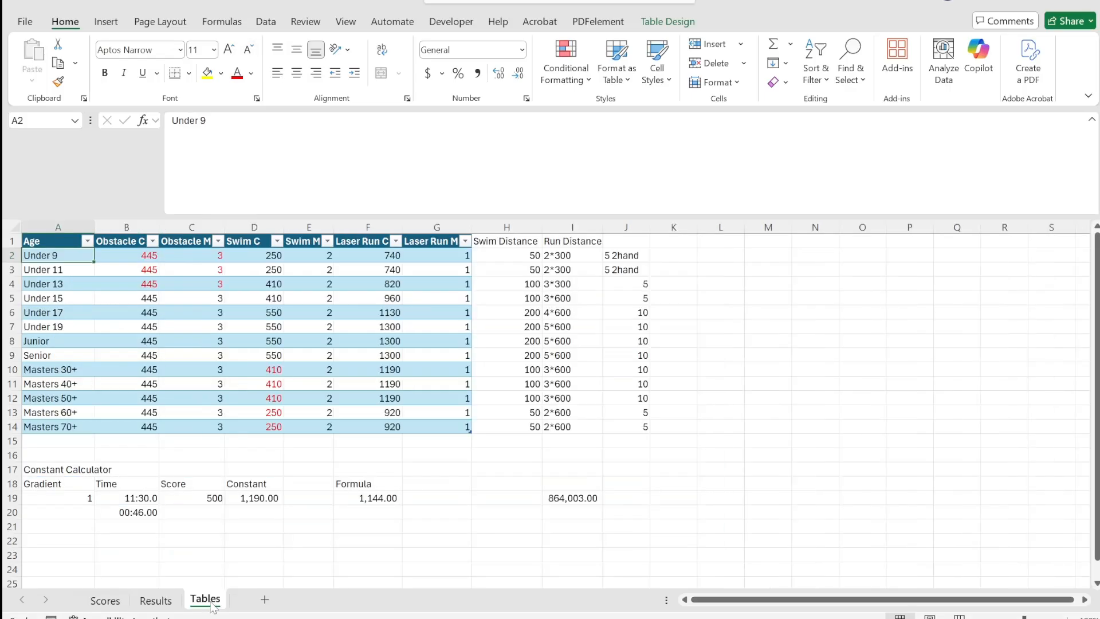
pyautogui.click(54, 374)
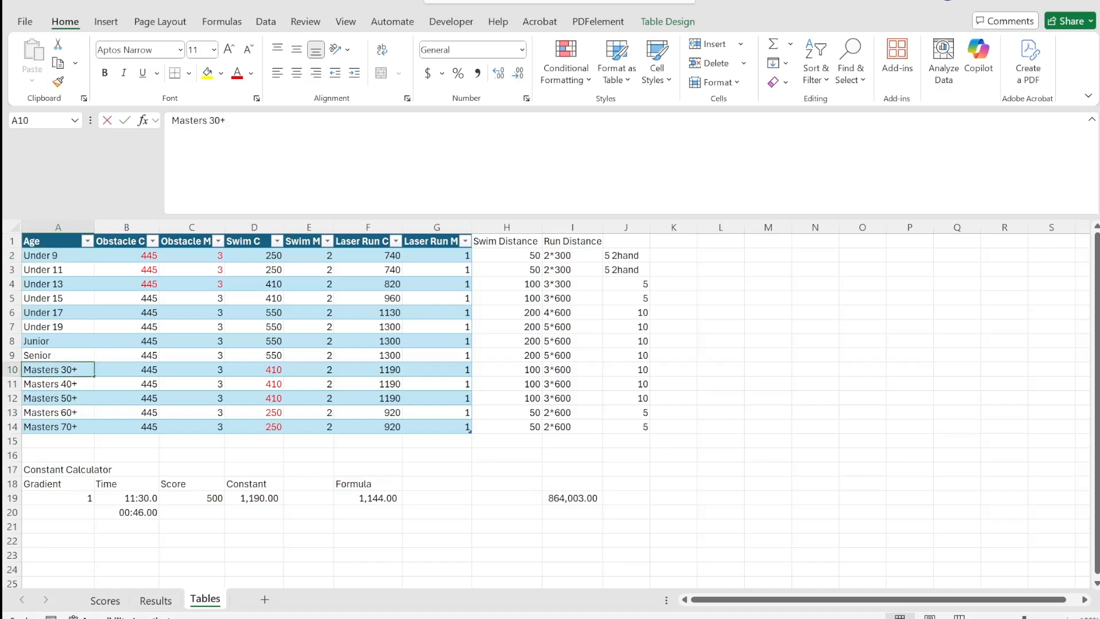
pyautogui.press('F2')
pyautogui.write("'")
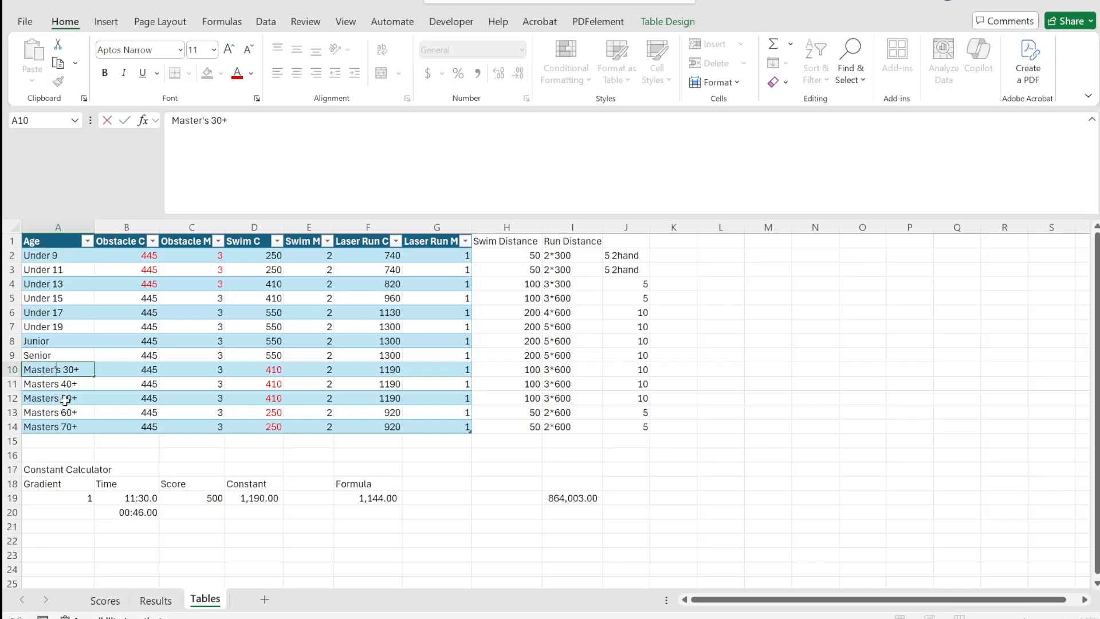
pyautogui.press('Return')
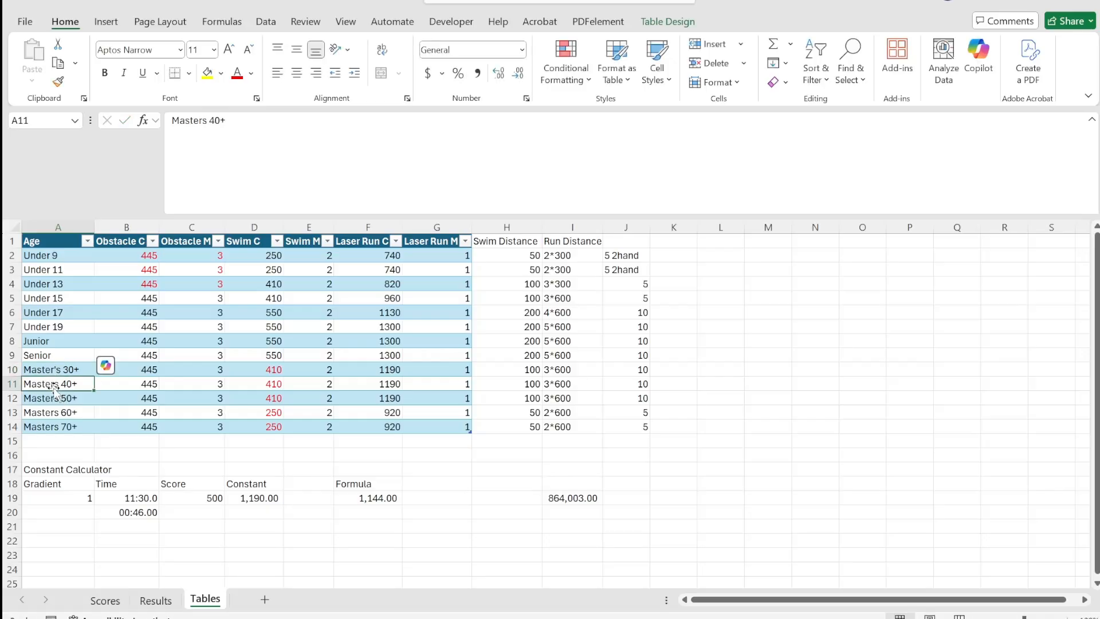
pyautogui.doubleClick(55, 383)
pyautogui.write("'")
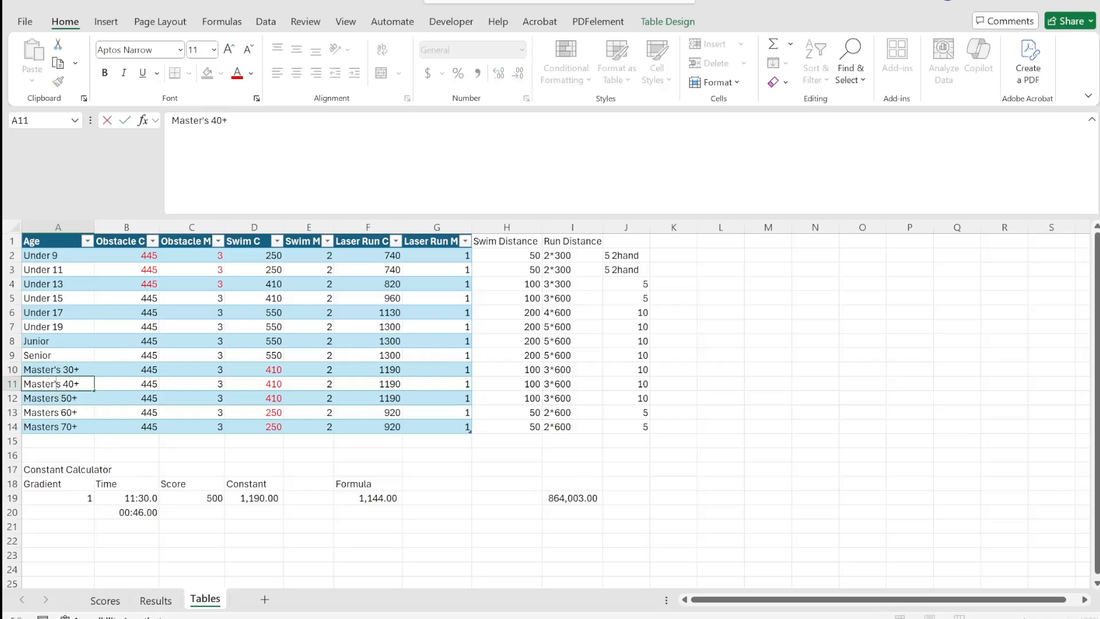
pyautogui.press('Return')
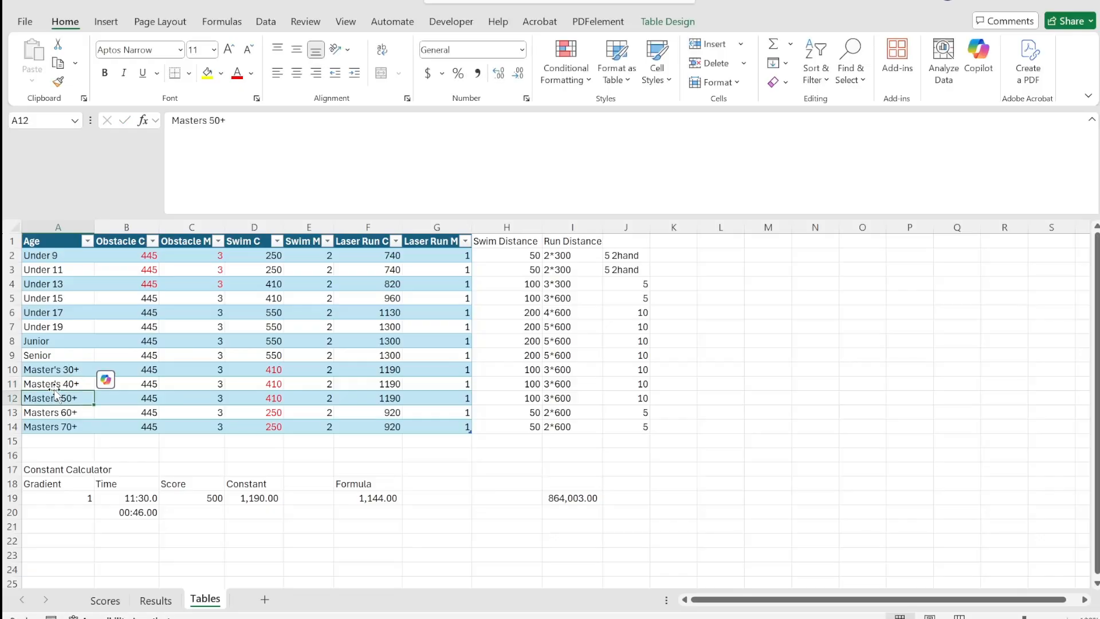
pyautogui.doubleClick(54, 397)
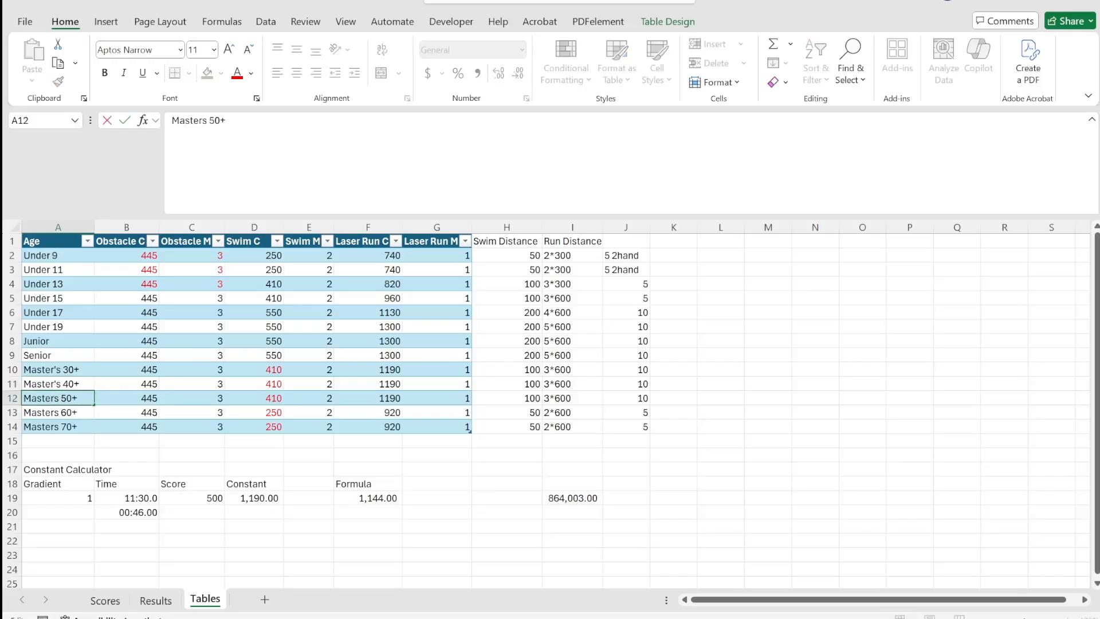
pyautogui.write("'")
pyautogui.press('Return')
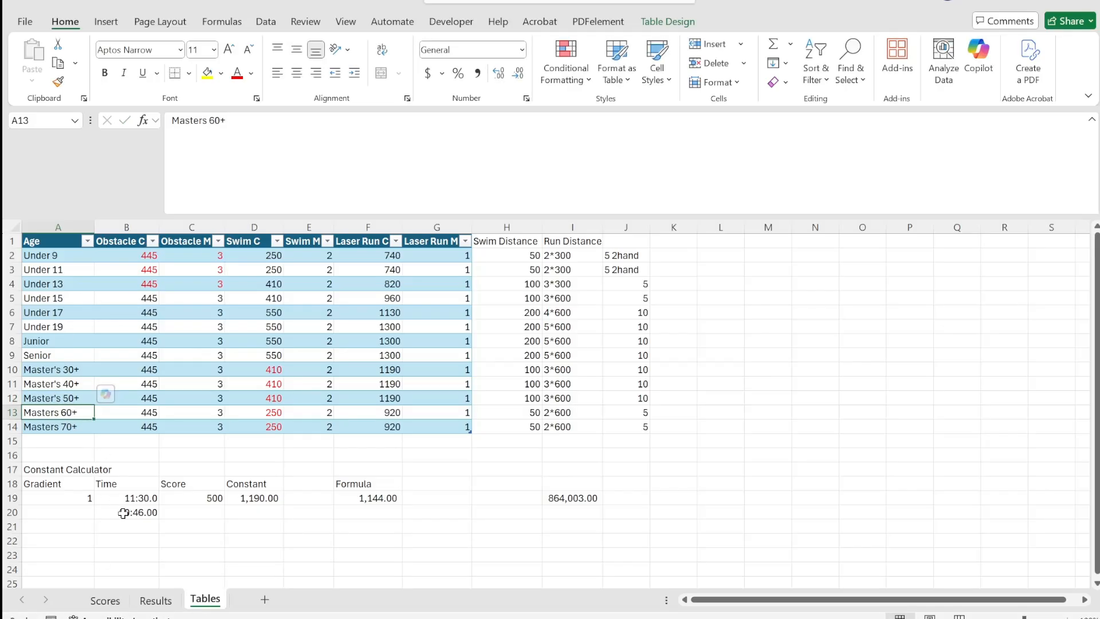
# Step: Return to the Scores sheet and enter the time 1:00. in the first competitor's Obstacle Penalties cell, E2
pyautogui.click(115, 616)
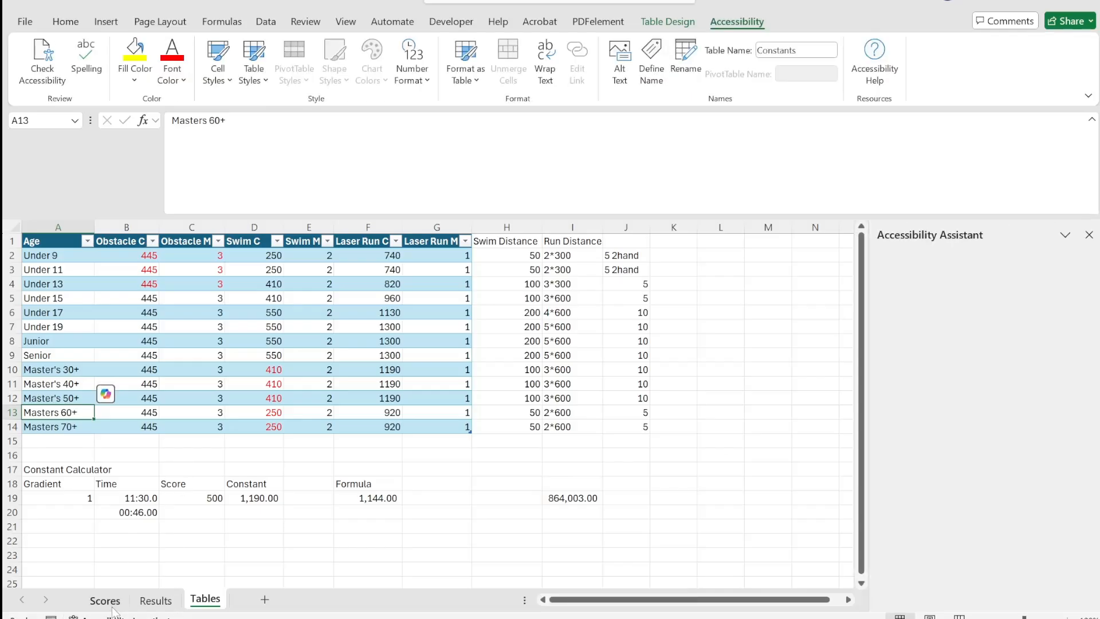
pyautogui.click(111, 603)
pyautogui.click(377, 261)
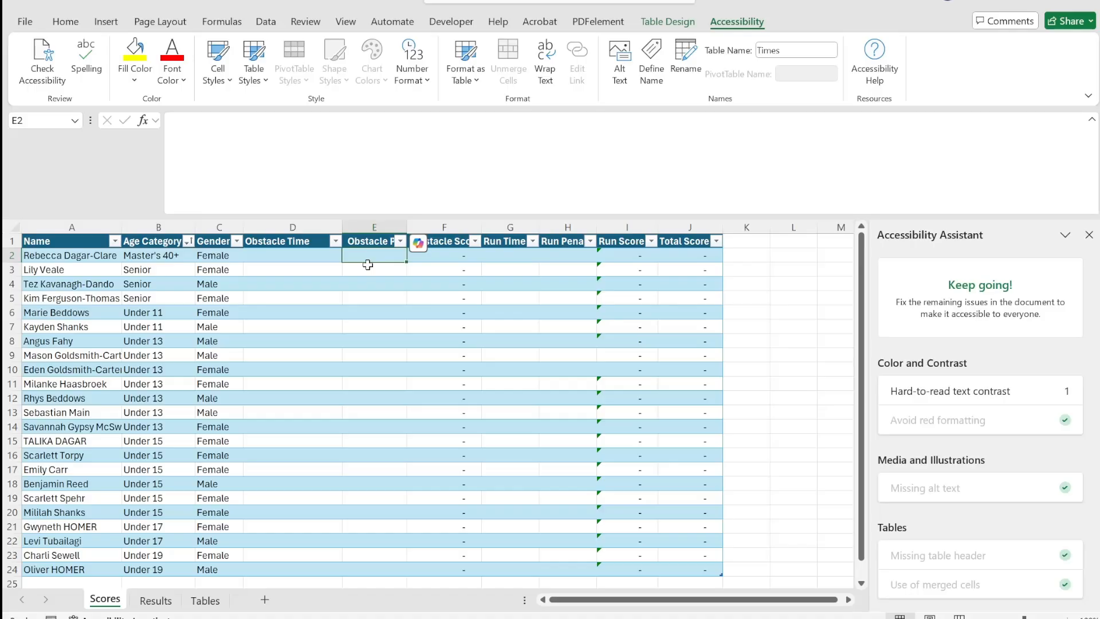
pyautogui.write('1')
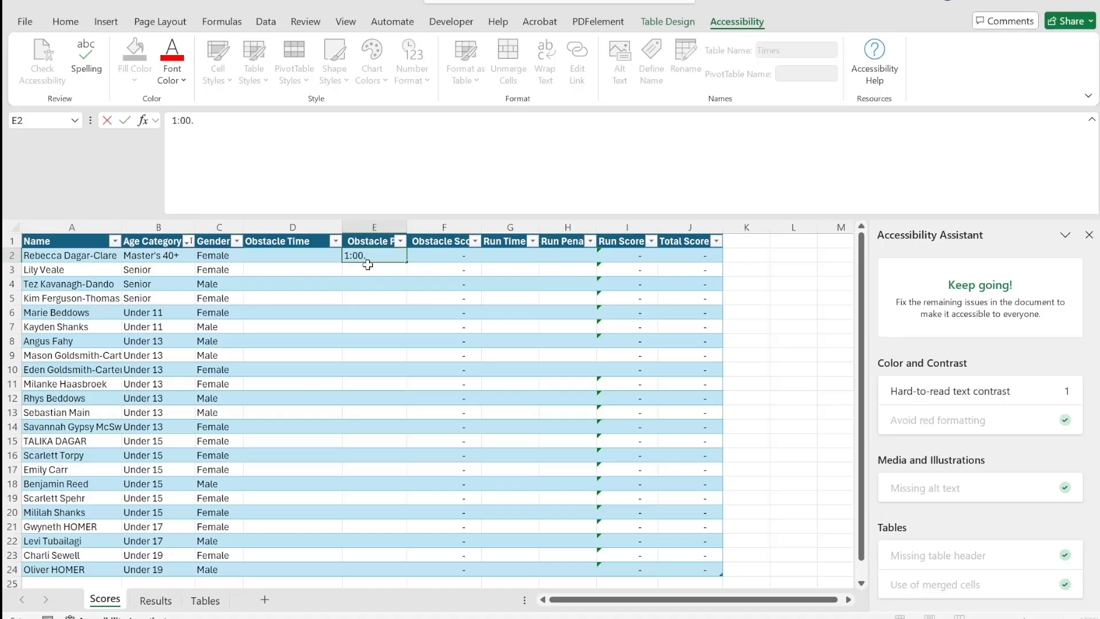
pyautogui.write(':00.')
pyautogui.press('Tab')
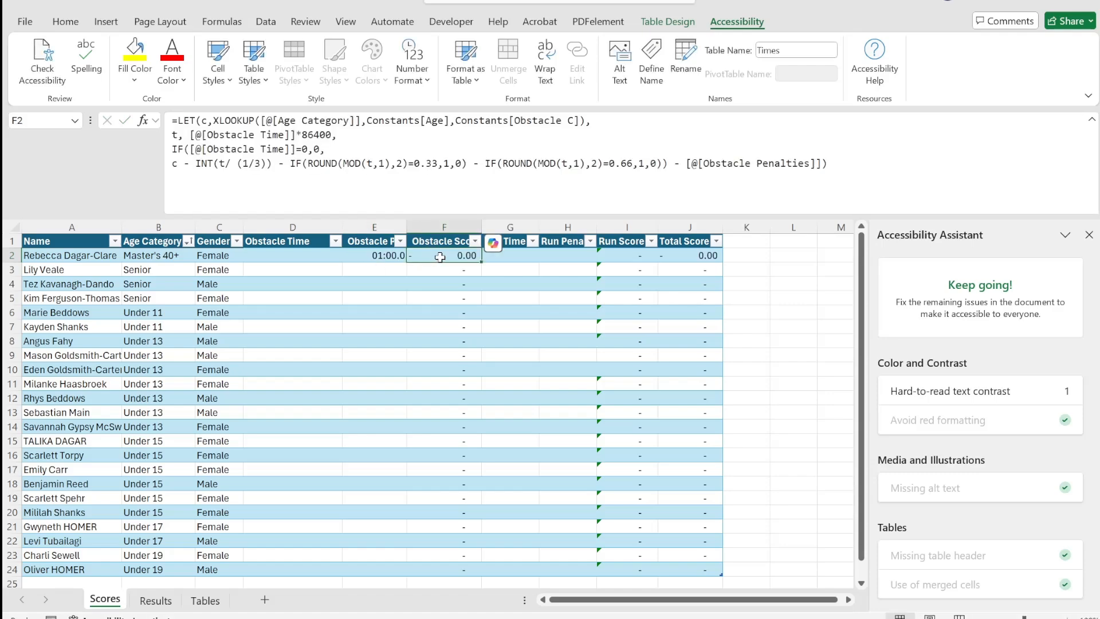
# Step: Move the time from E2 to the Obstacle Time cell D2 and check the Obstacle Score formula in F2
pyautogui.click(375, 259)
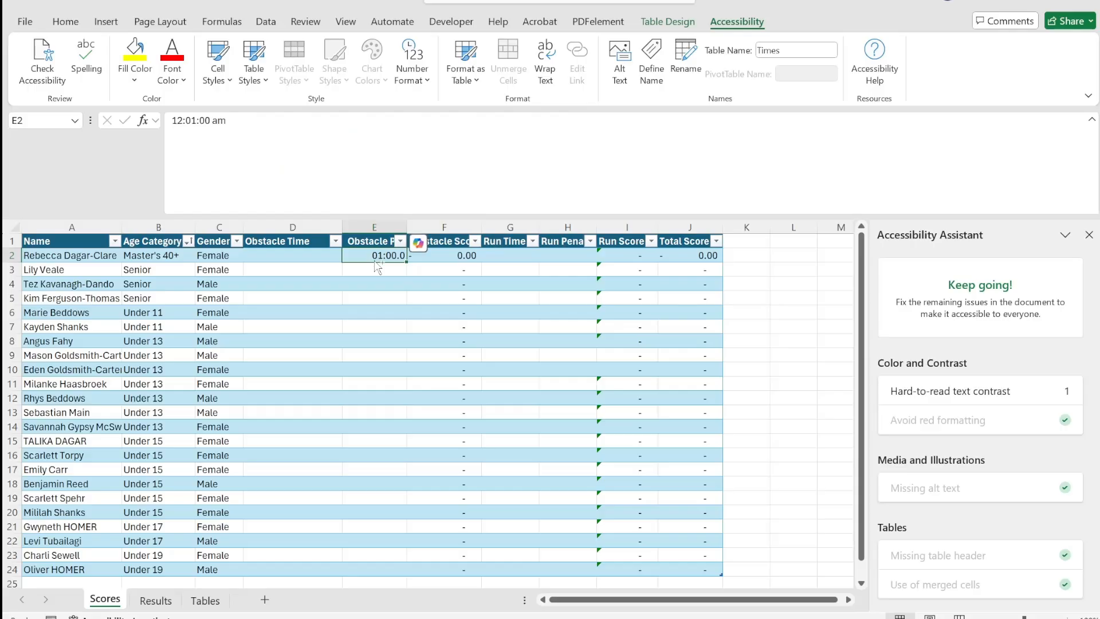
pyautogui.moveTo(376, 261); pyautogui.dragTo(313, 255)
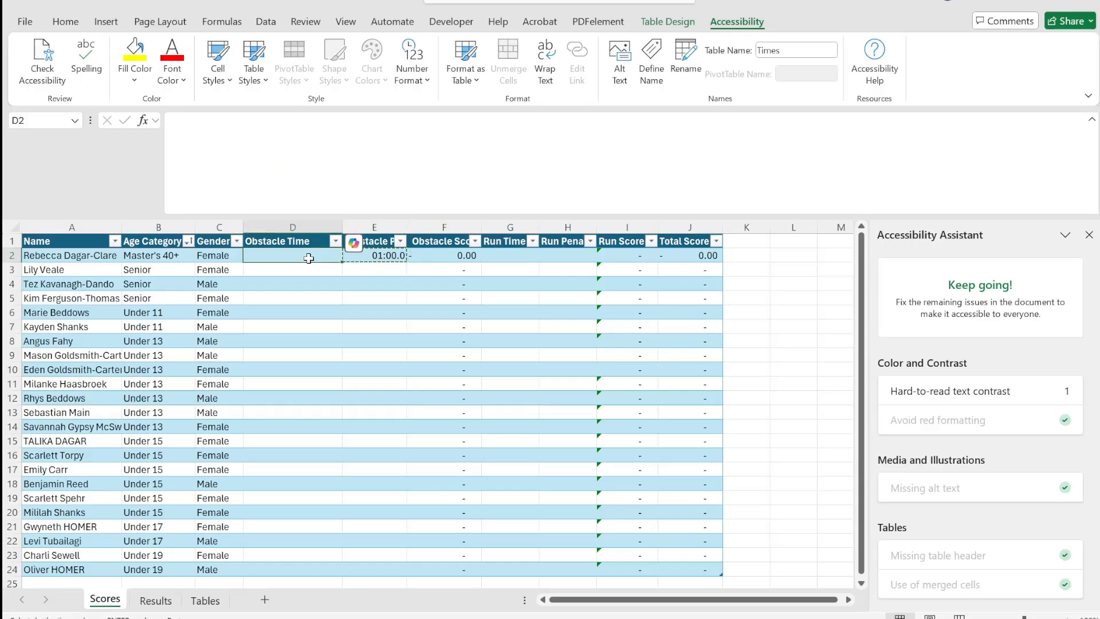
pyautogui.click(454, 255)
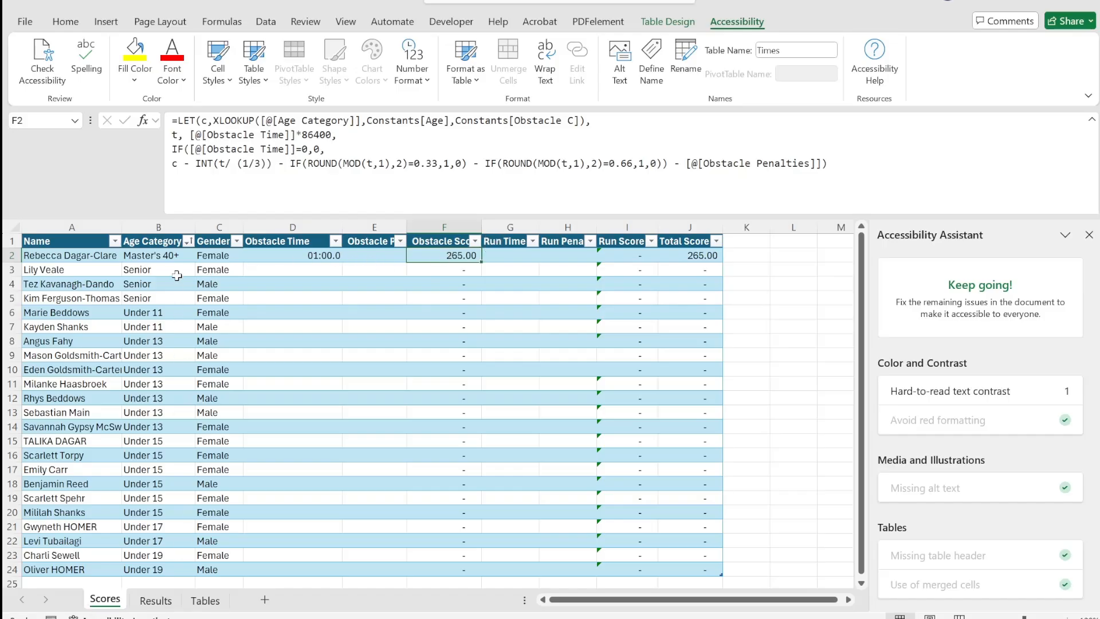
# Step: Check the age names on the Tables sheet, change the Age Category in Scores cell B2 to Master's 60+, and inspect the Obstacle Score formula
pyautogui.click(200, 600)
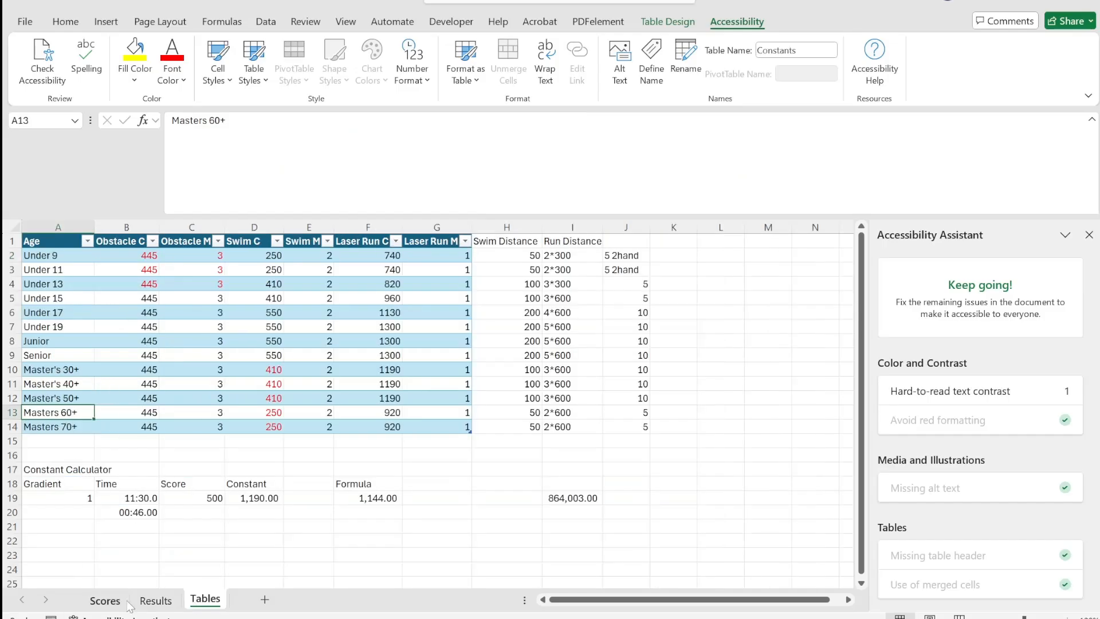
pyautogui.click(105, 599)
pyautogui.doubleClick(166, 255)
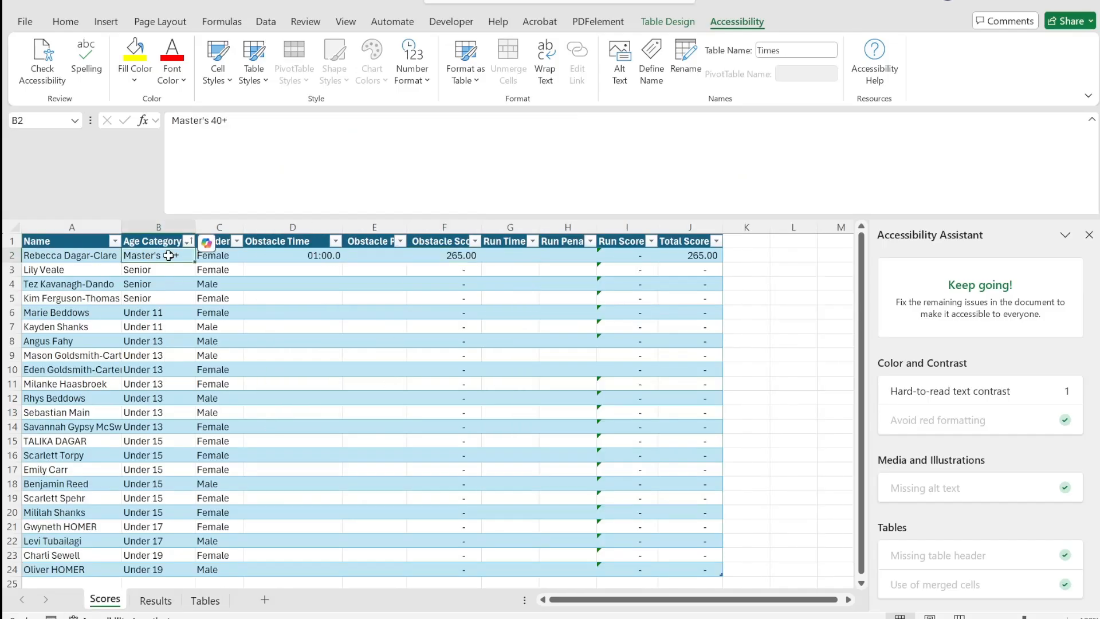
pyautogui.press('BackSpace')
pyautogui.press('BackSpace')
pyautogui.press('BackSpace')
pyautogui.write('60+')
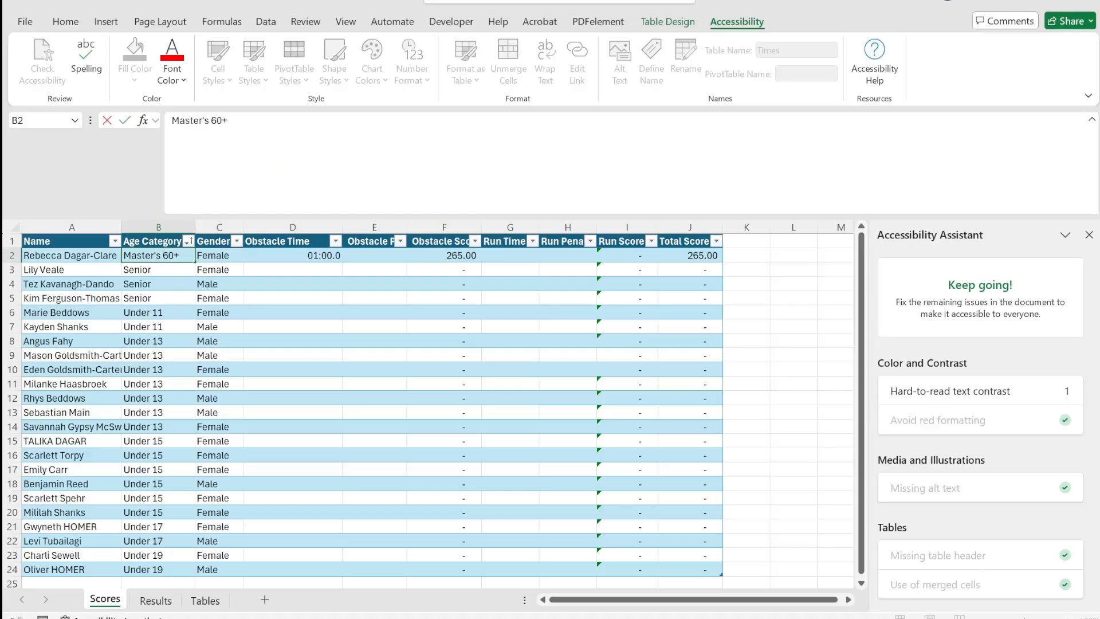
pyautogui.press('Return')
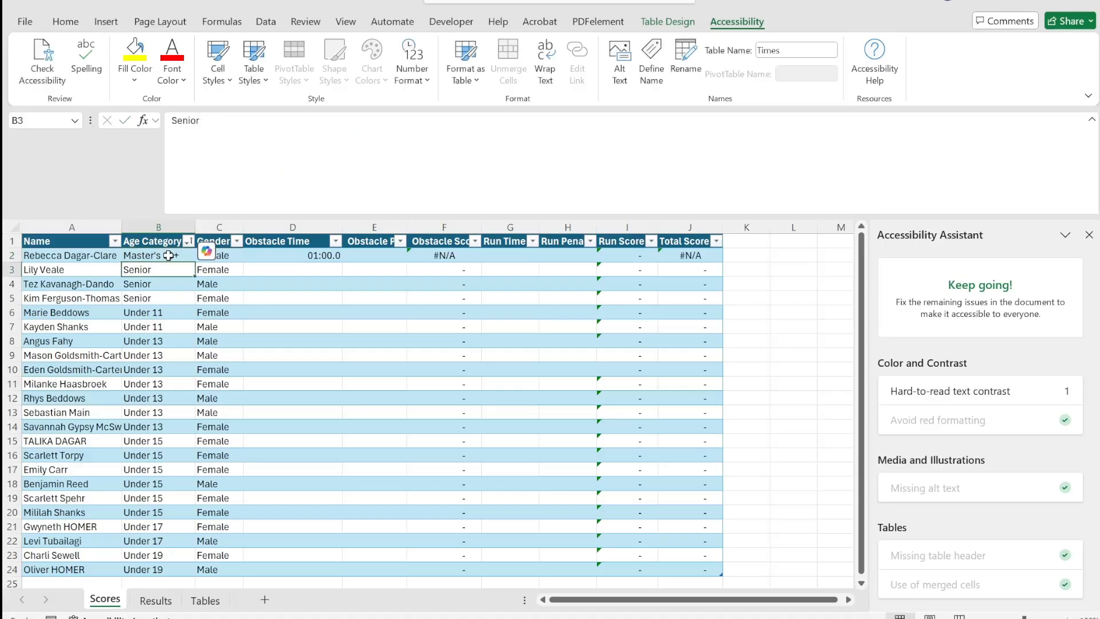
pyautogui.click(445, 254)
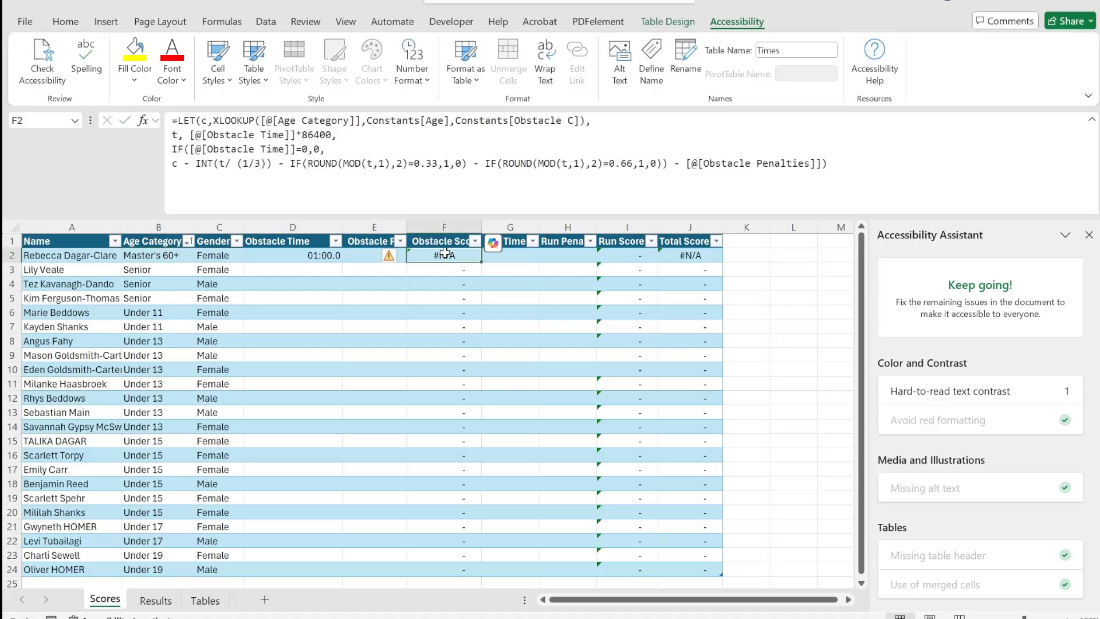
pyautogui.click(164, 258)
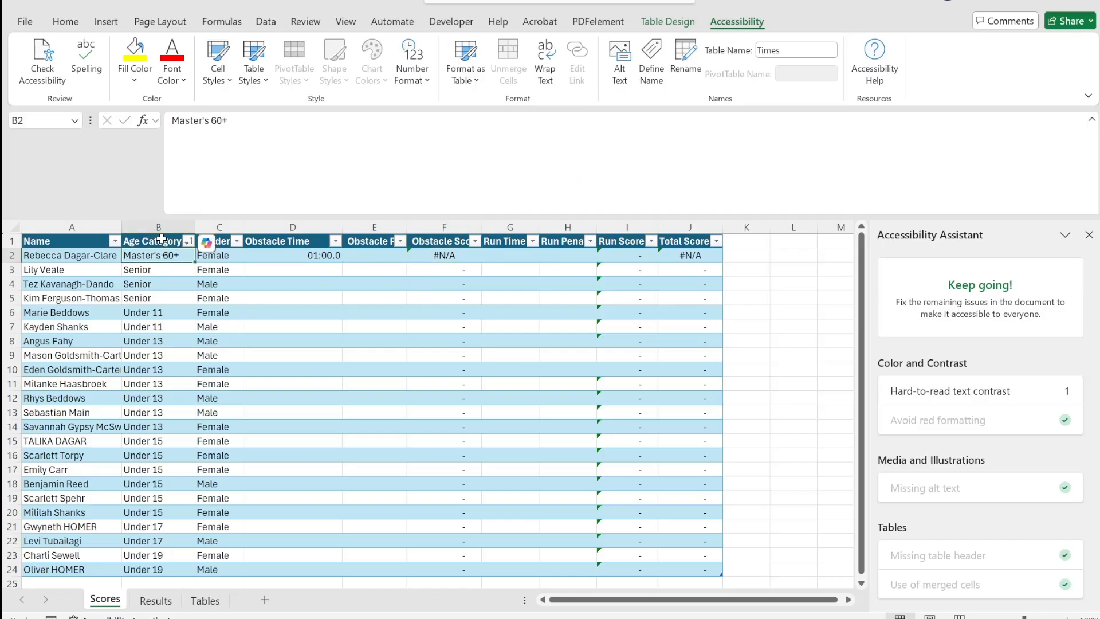
# Step: Examine the age category names and the obstacle and swim constants for the masters categories on the Tables sheet
pyautogui.click(225, 602)
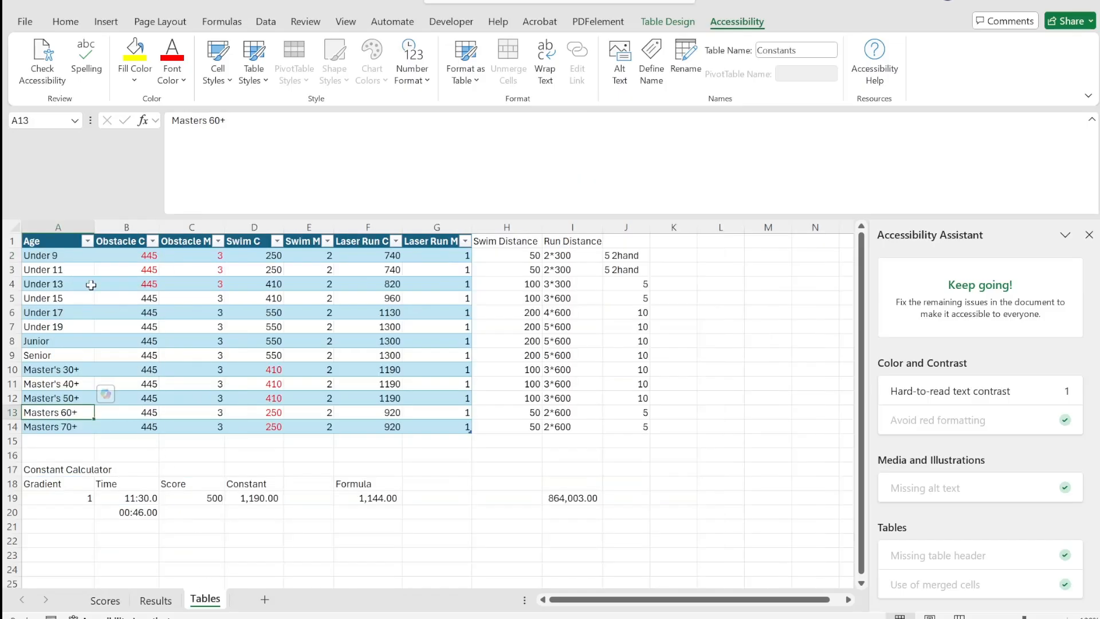
pyautogui.moveTo(69, 298); pyautogui.dragTo(68, 417)
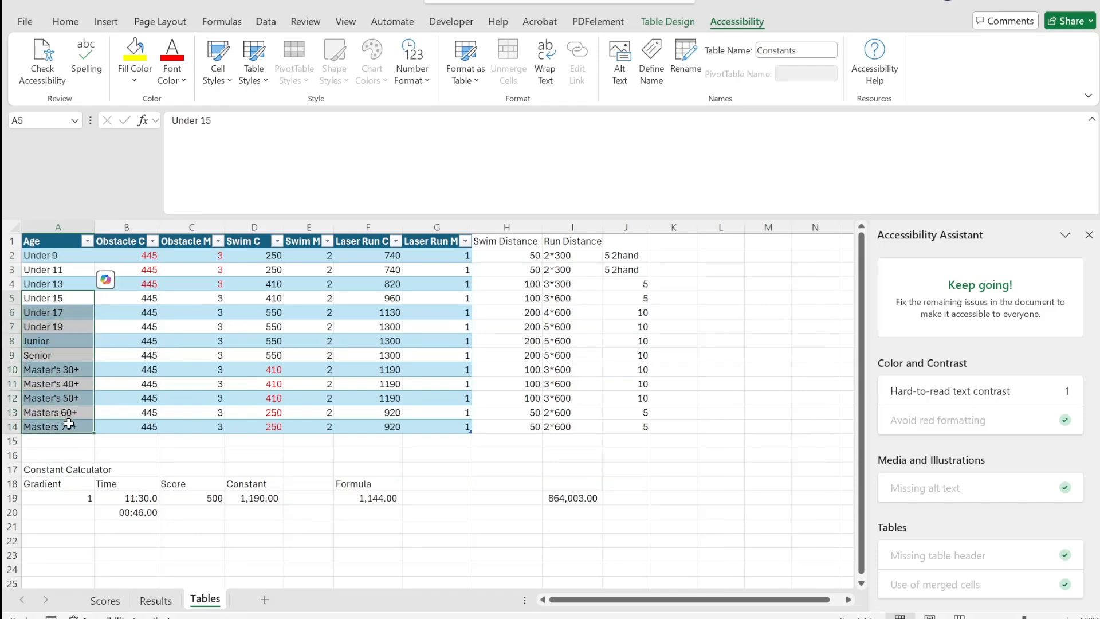
pyautogui.click(144, 270)
pyautogui.click(151, 381)
pyautogui.click(196, 382)
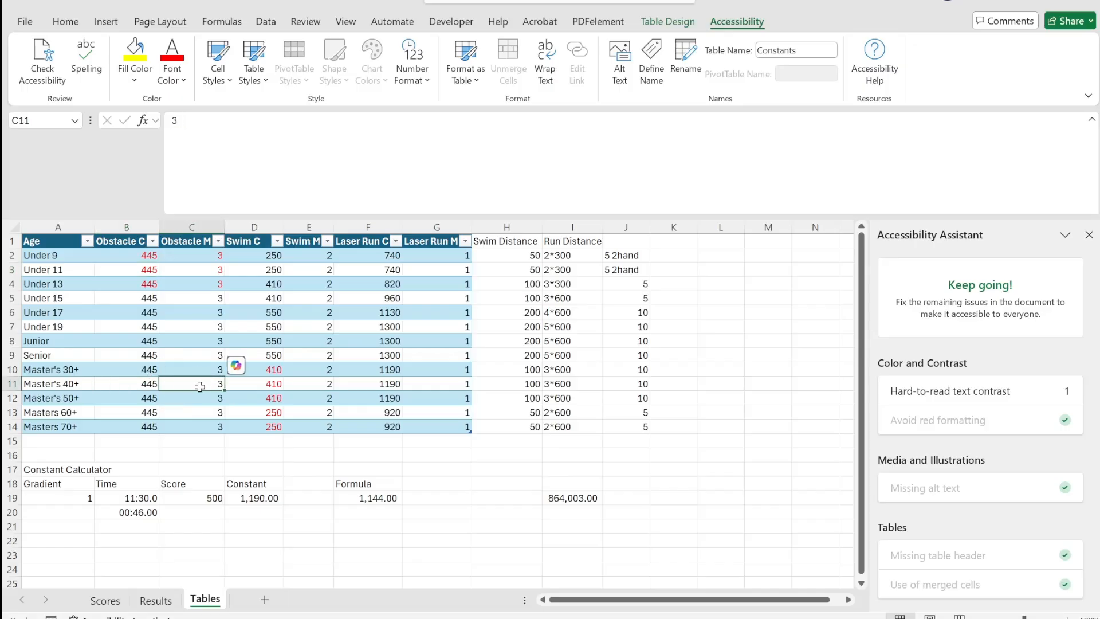
pyautogui.click(260, 385)
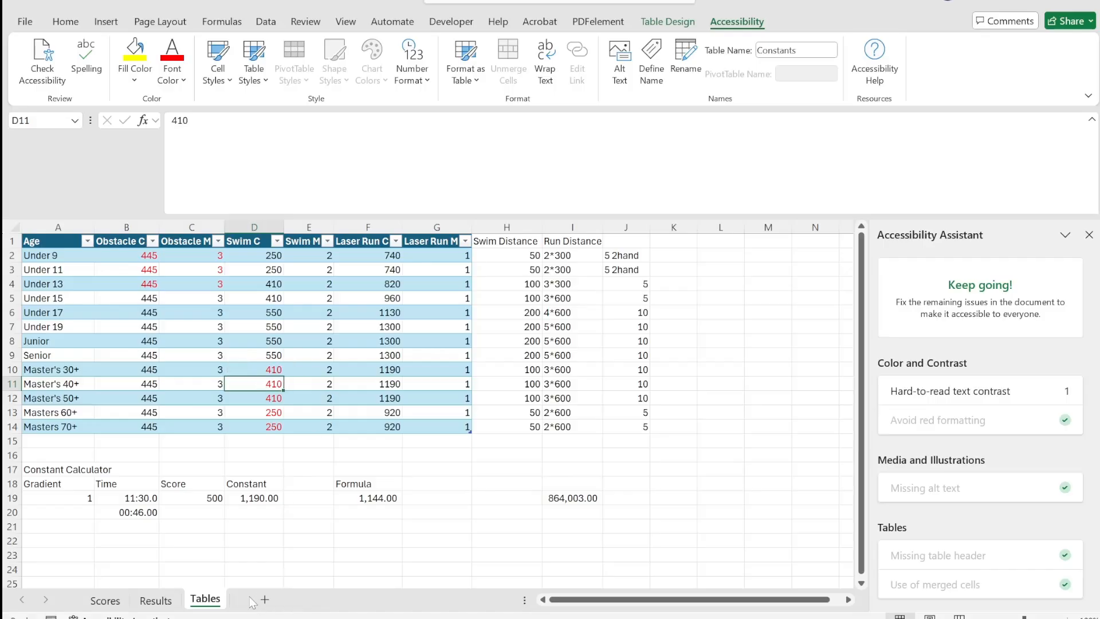
# Step: Return to the Scores sheet by way of Results and inspect the Obstacle Score formula in F4
pyautogui.click(160, 599)
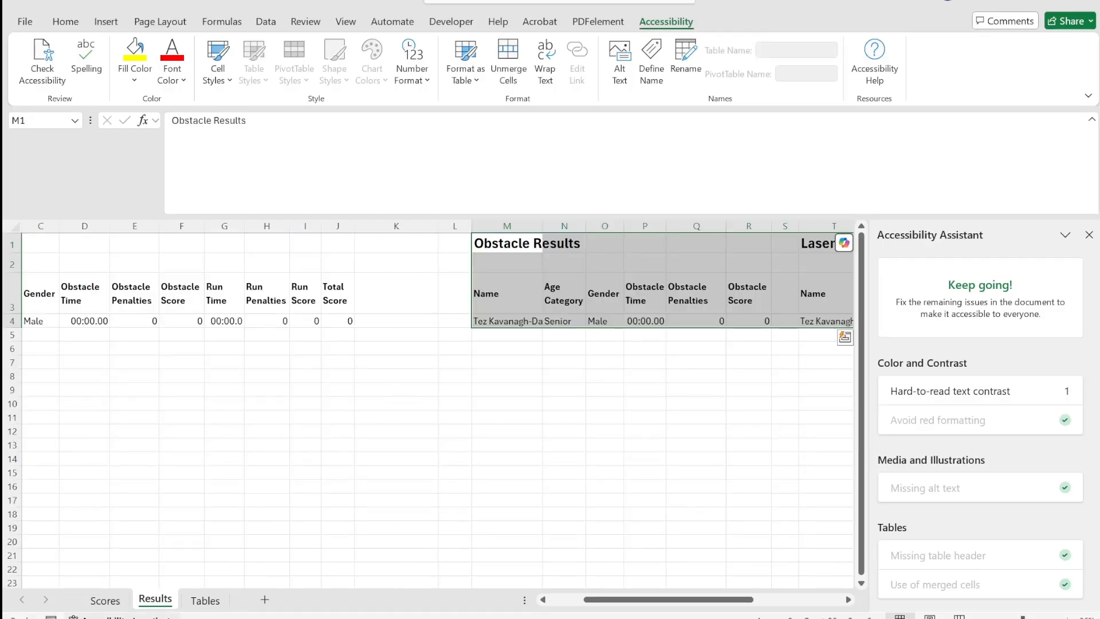
pyautogui.click(105, 600)
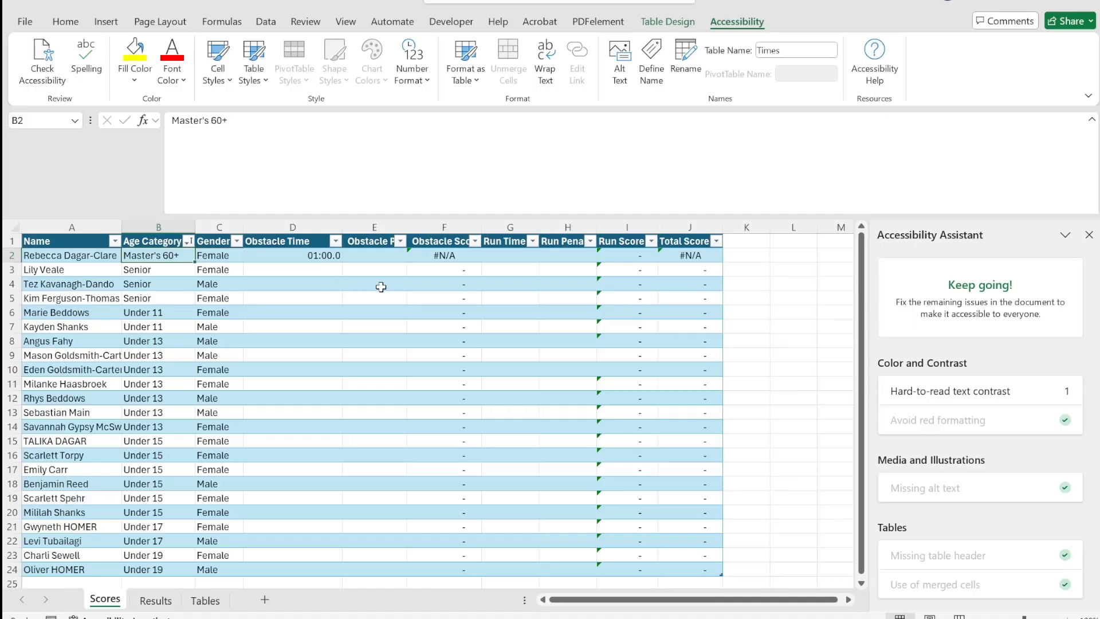
pyautogui.click(417, 284)
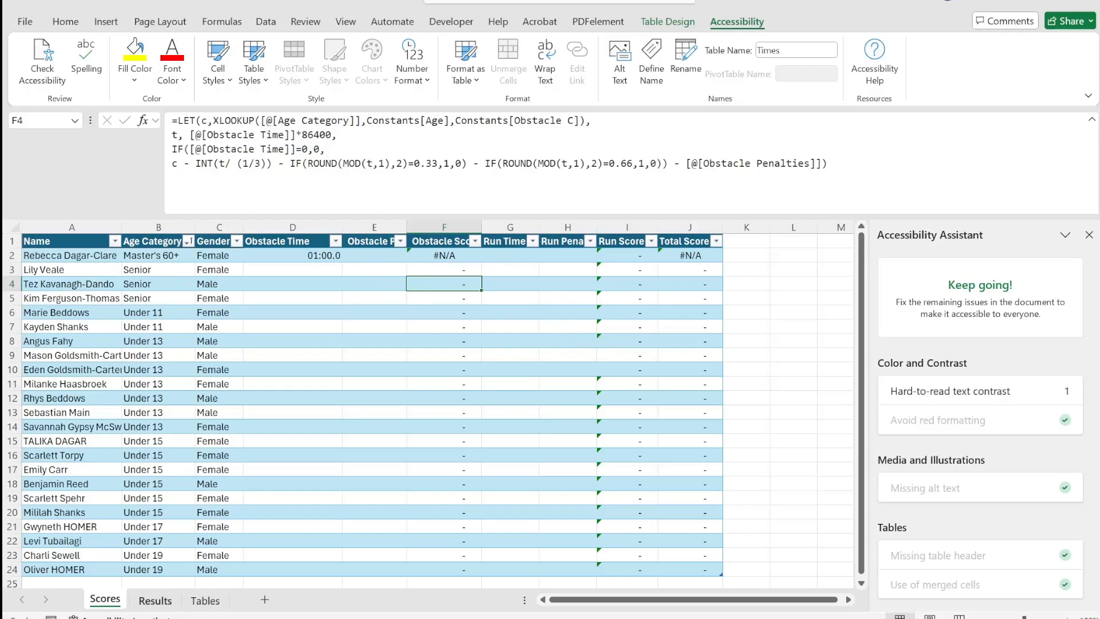
# Step: On the Results sheet, inspect the Full Results formula in A4 and its age group and gender inputs in A2 and B2
pyautogui.click(155, 601)
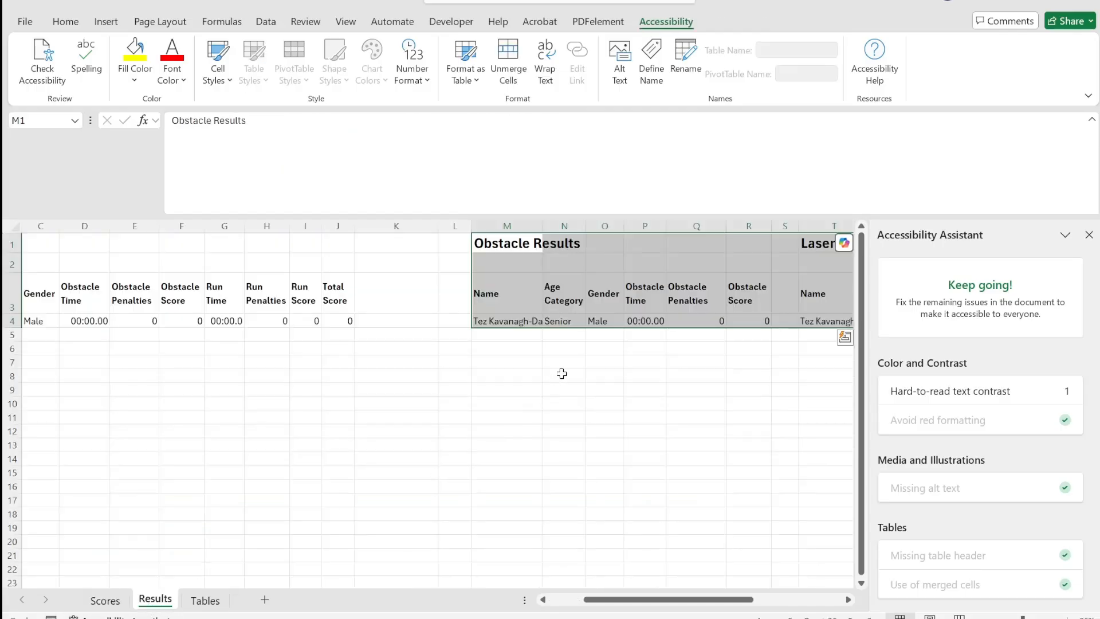
pyautogui.moveTo(667, 600); pyautogui.dragTo(633, 599)
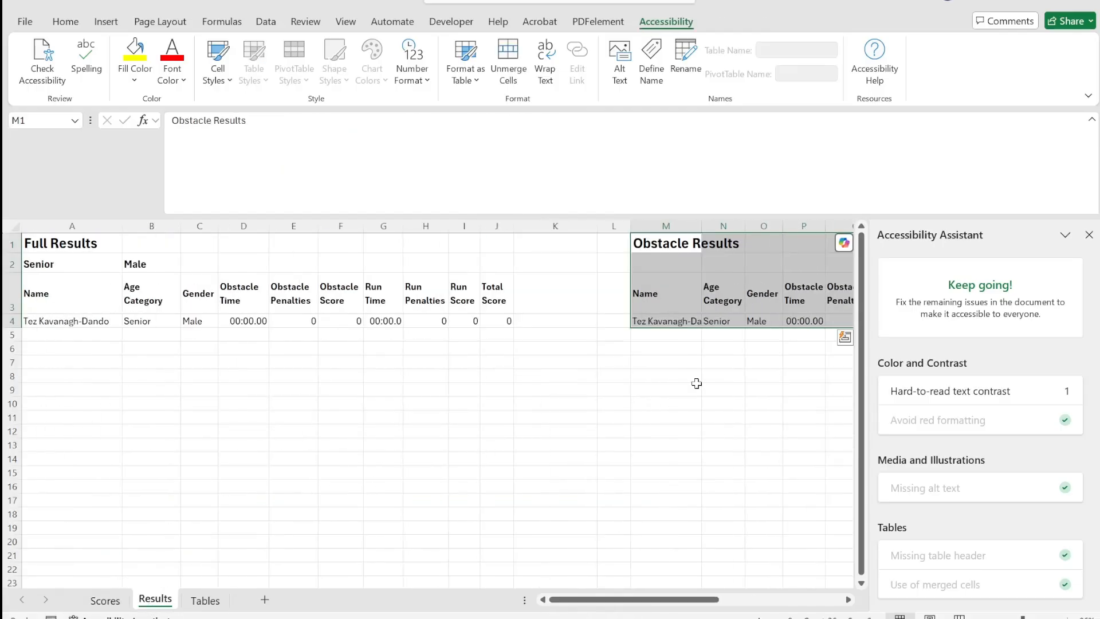
pyautogui.click(64, 315)
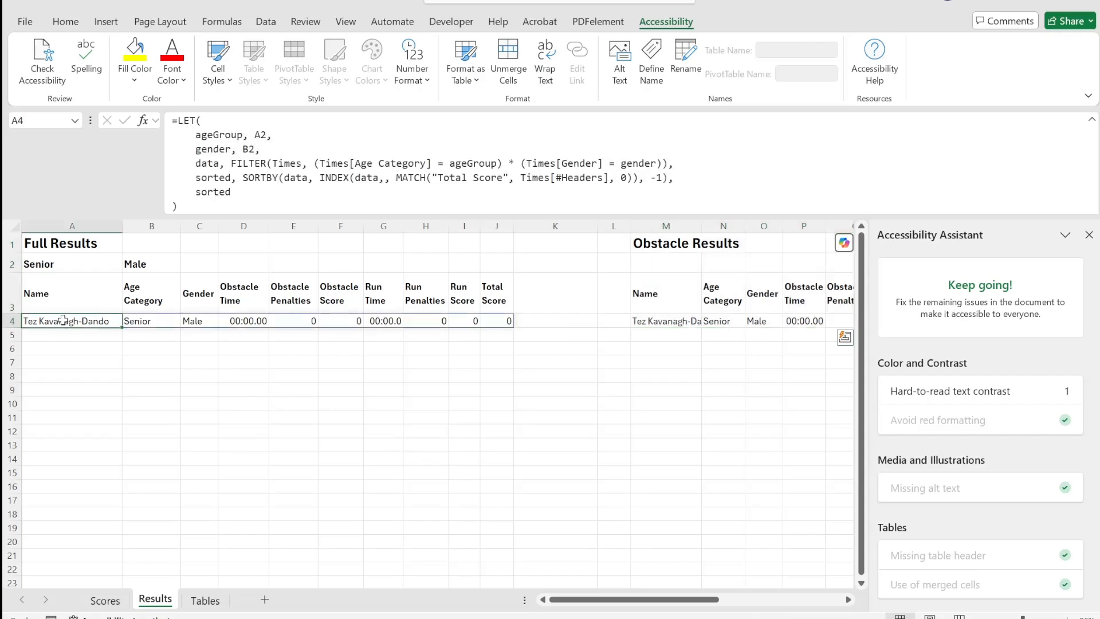
pyautogui.click(74, 263)
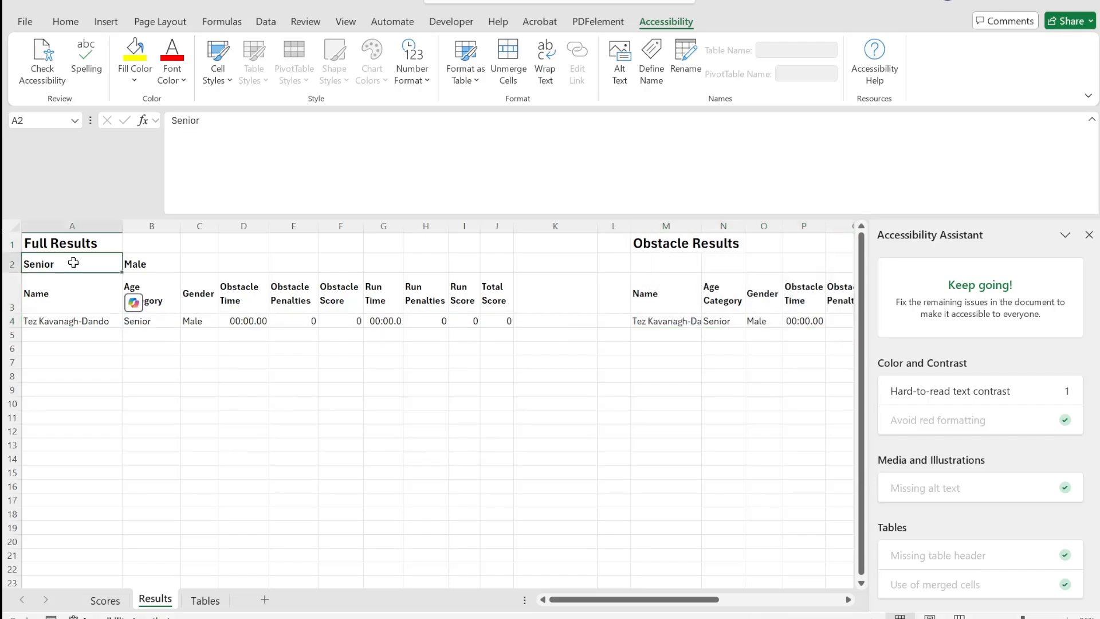
pyautogui.click(163, 262)
pyautogui.click(70, 267)
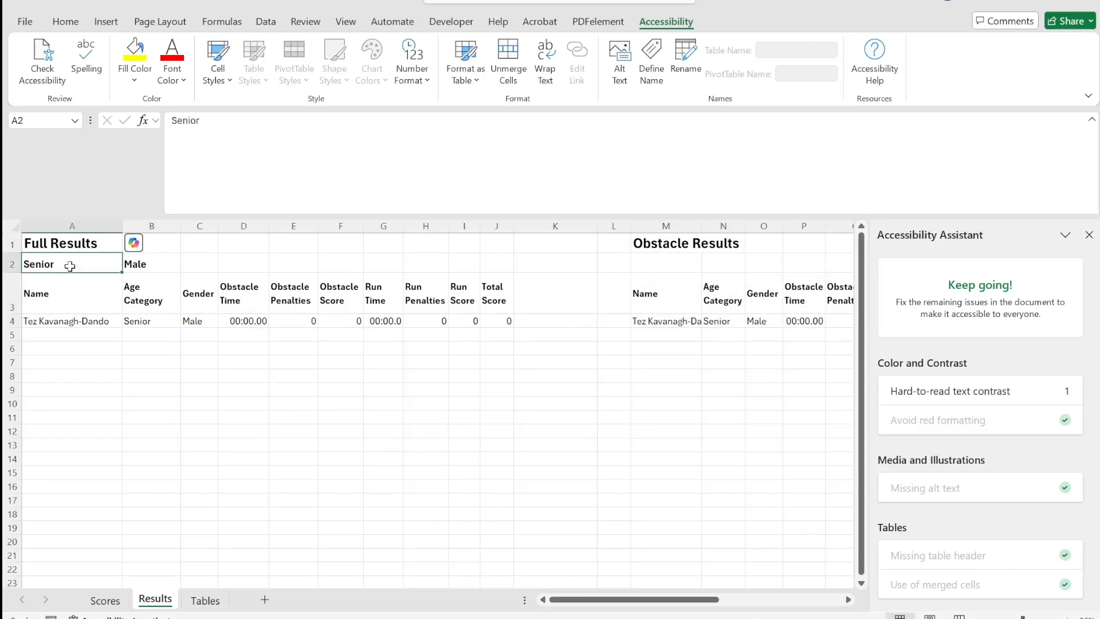
# Step: Close the Accessibility Assistant and review the Categories list starting at AB2 on the Results sheet
pyautogui.moveTo(574, 600); pyautogui.dragTo(686, 601)
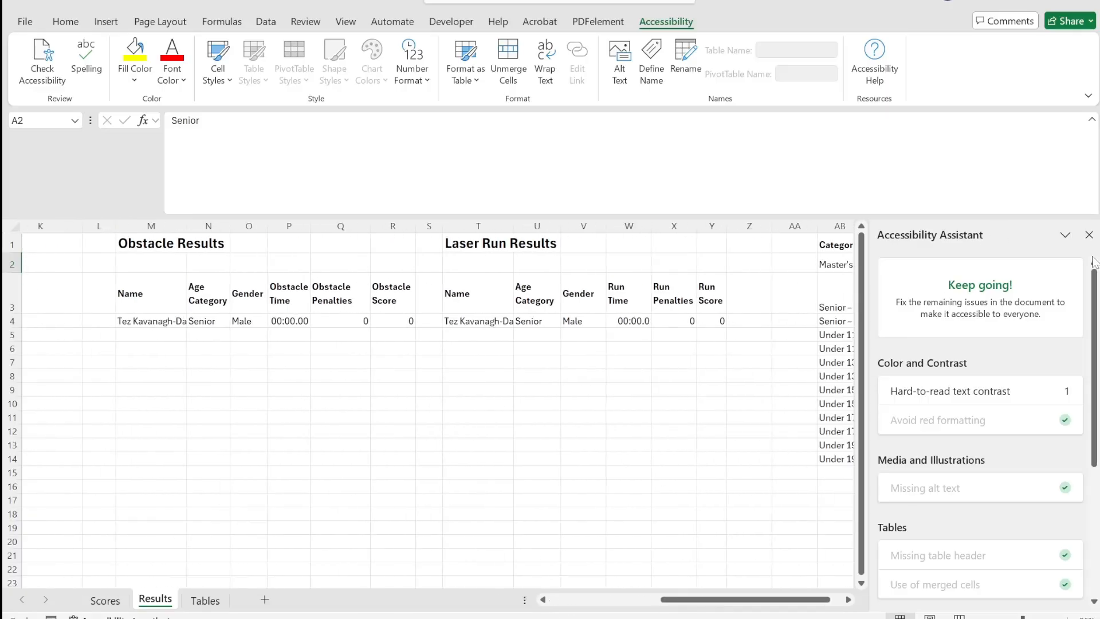
pyautogui.click(1089, 234)
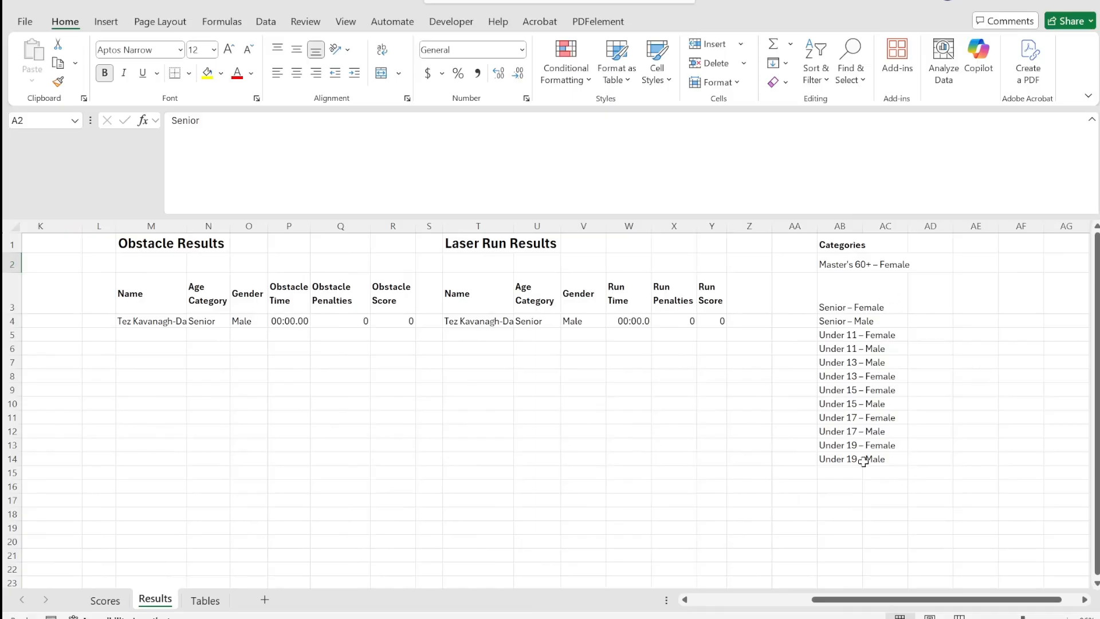
pyautogui.moveTo(833, 258); pyautogui.dragTo(846, 458)
pyautogui.moveTo(851, 602); pyautogui.dragTo(697, 601)
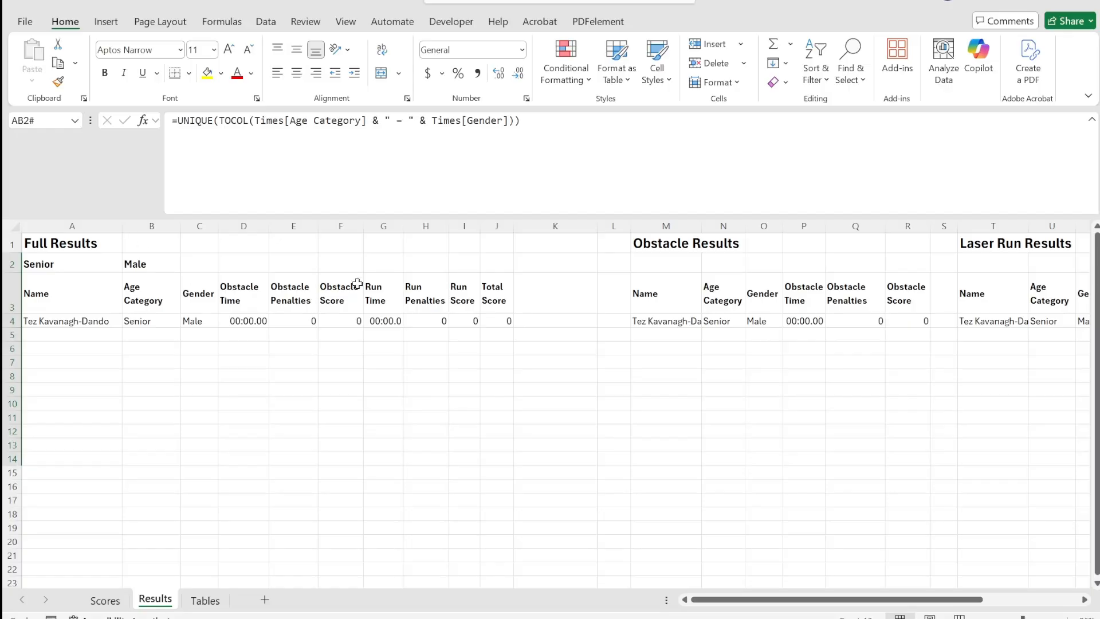
# Step: Copy the Senior Male Full Results block A2:J4 and paste it at A6, checking the Categories list for the groups needed
pyautogui.click(322, 286)
pyautogui.moveTo(39, 264); pyautogui.dragTo(497, 319)
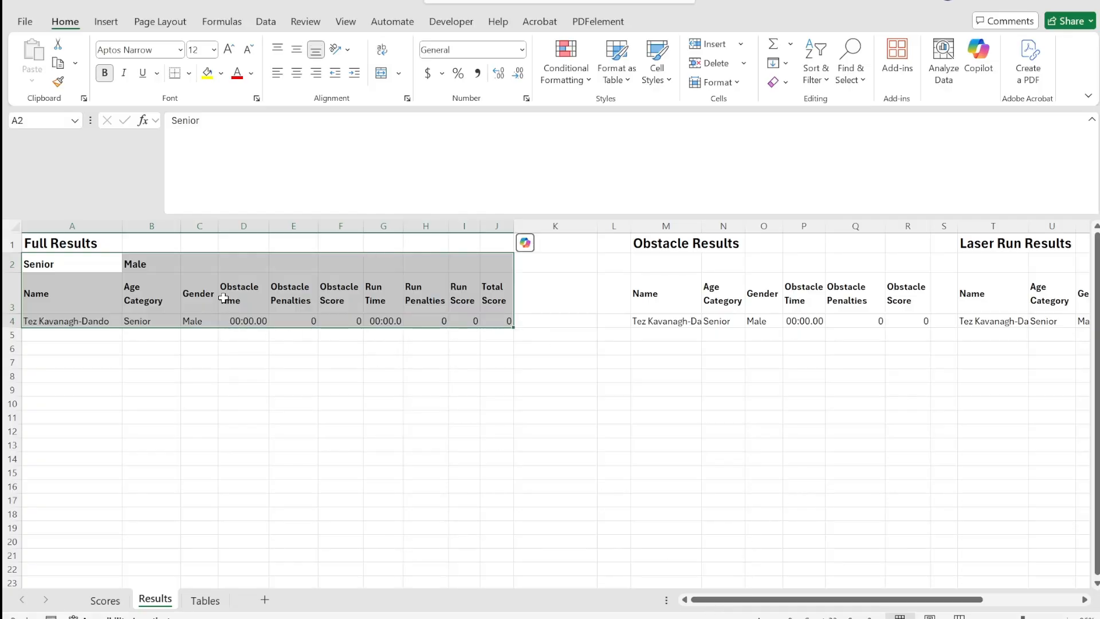
pyautogui.hotkey('ctrl', 'c')
pyautogui.click(60, 349)
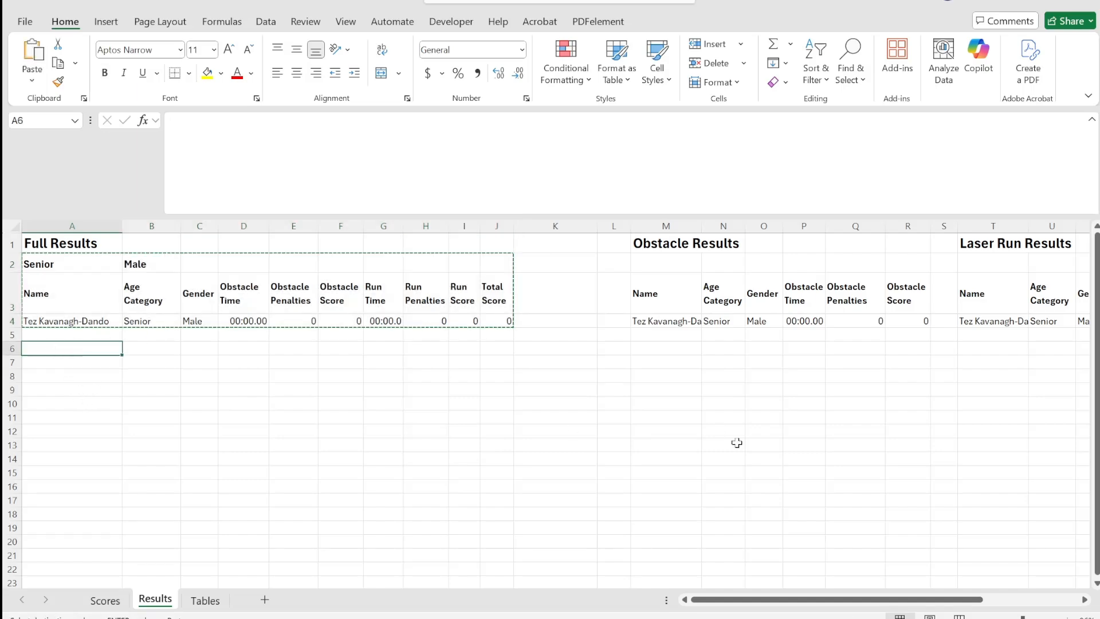
pyautogui.moveTo(842, 599); pyautogui.dragTo(938, 599)
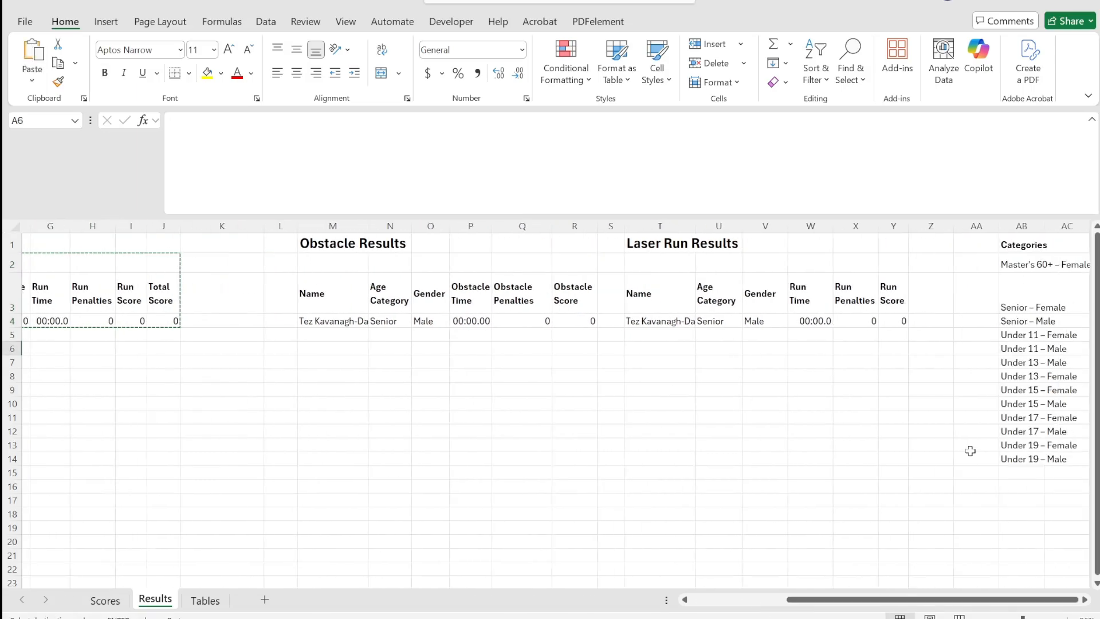
pyautogui.moveTo(1014, 265); pyautogui.dragTo(1028, 460)
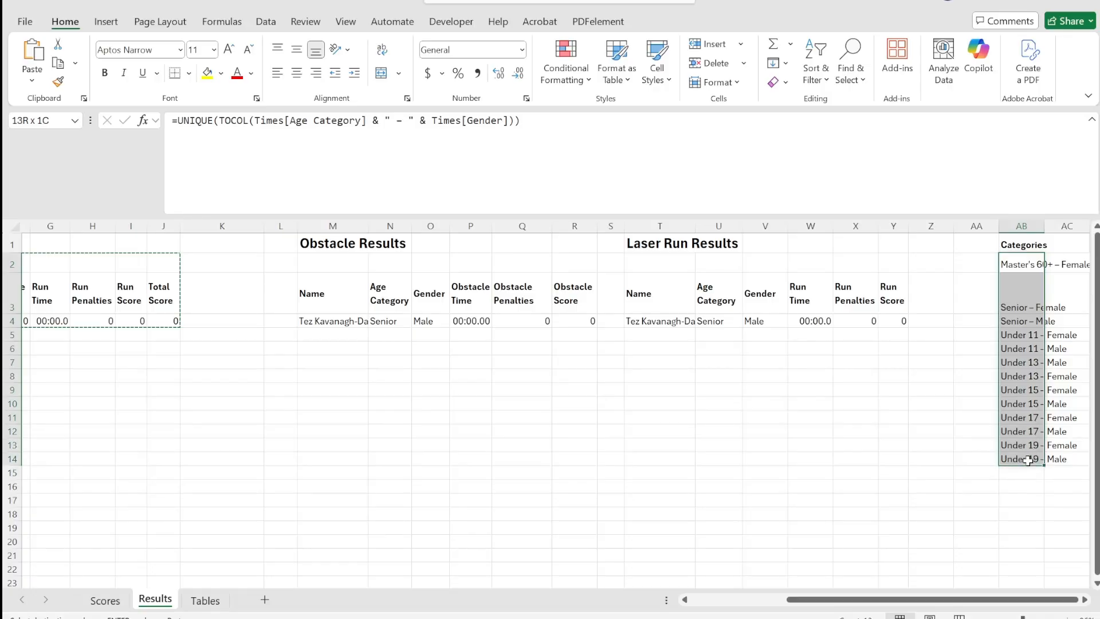
pyautogui.click(12, 349)
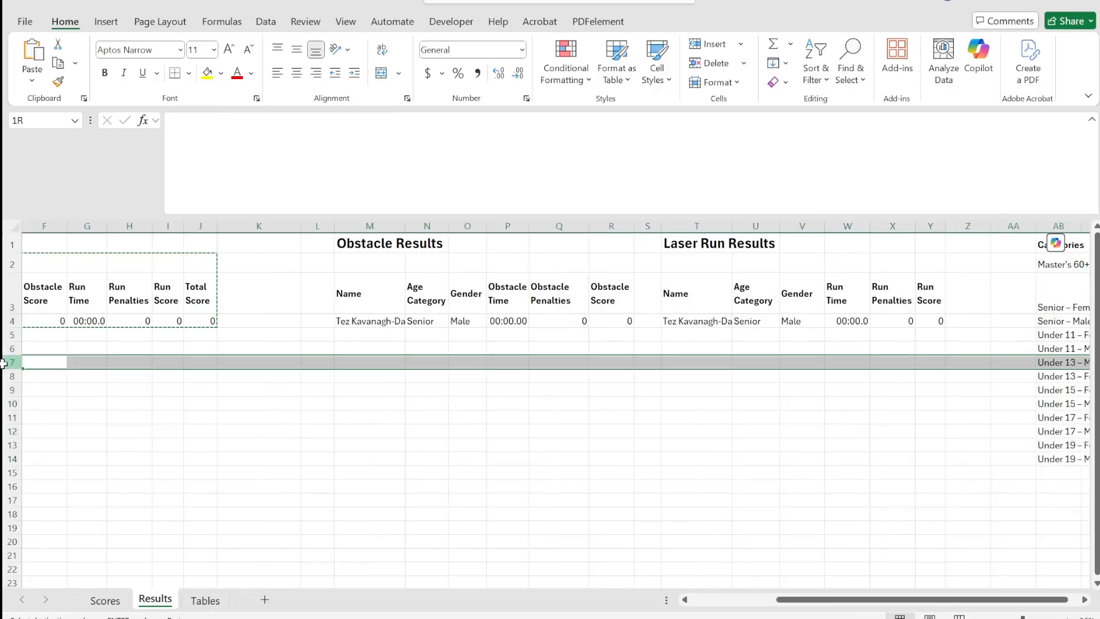
pyautogui.click(49, 351)
pyautogui.press('Home')
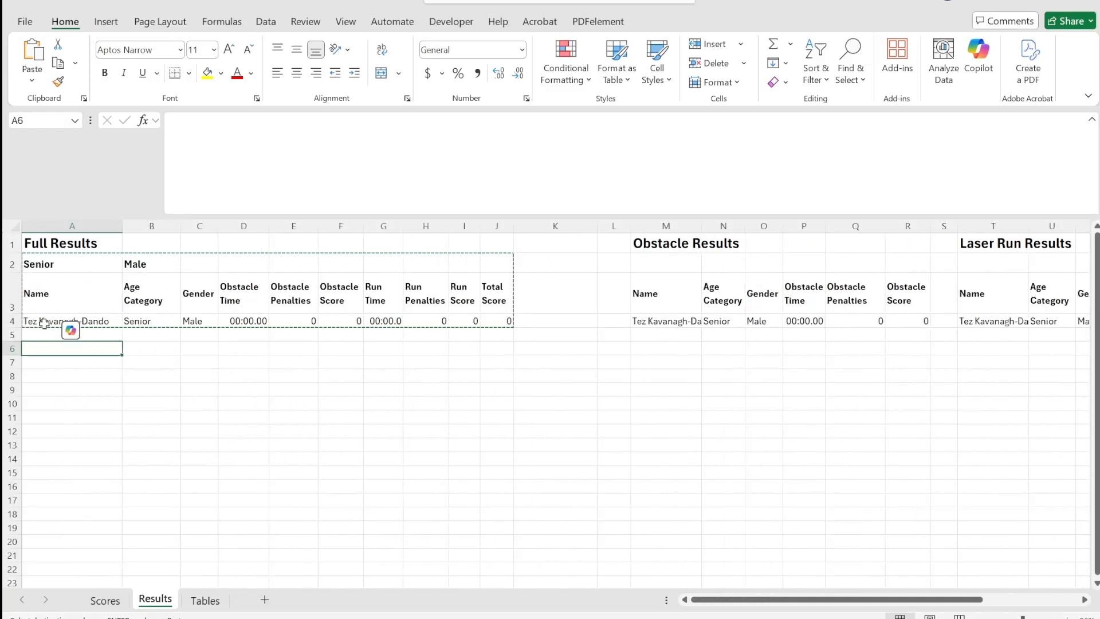
pyautogui.hotkey('ctrl', 'v')
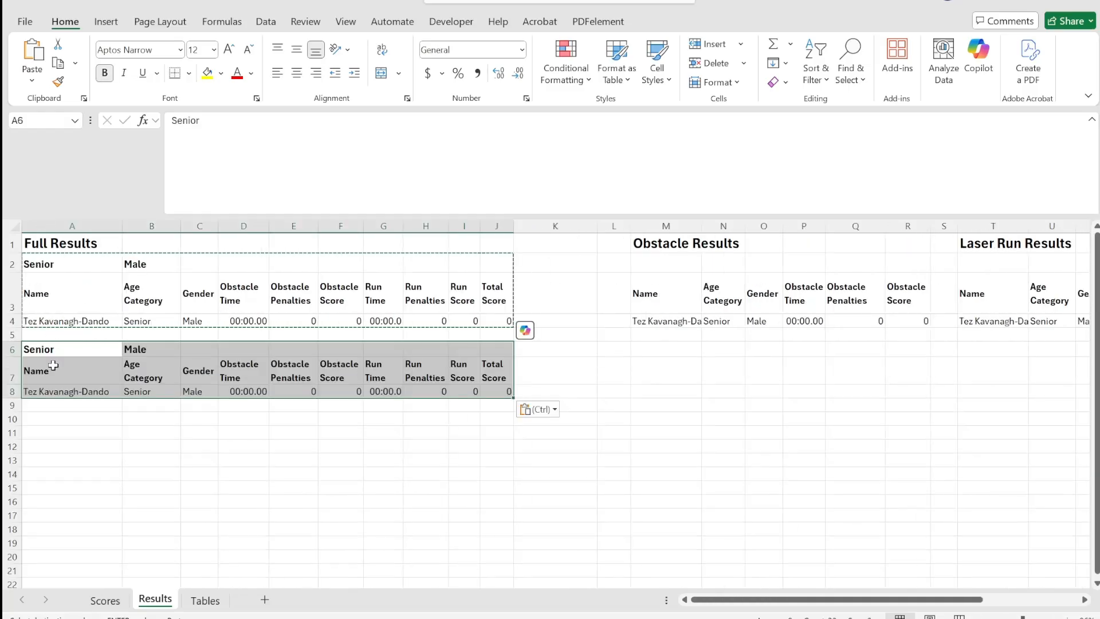
# Step: Check the Categories list, set the second Full Results block's gender in B6 to Female, and review its result rows
pyautogui.click(65, 441)
pyautogui.click(55, 419)
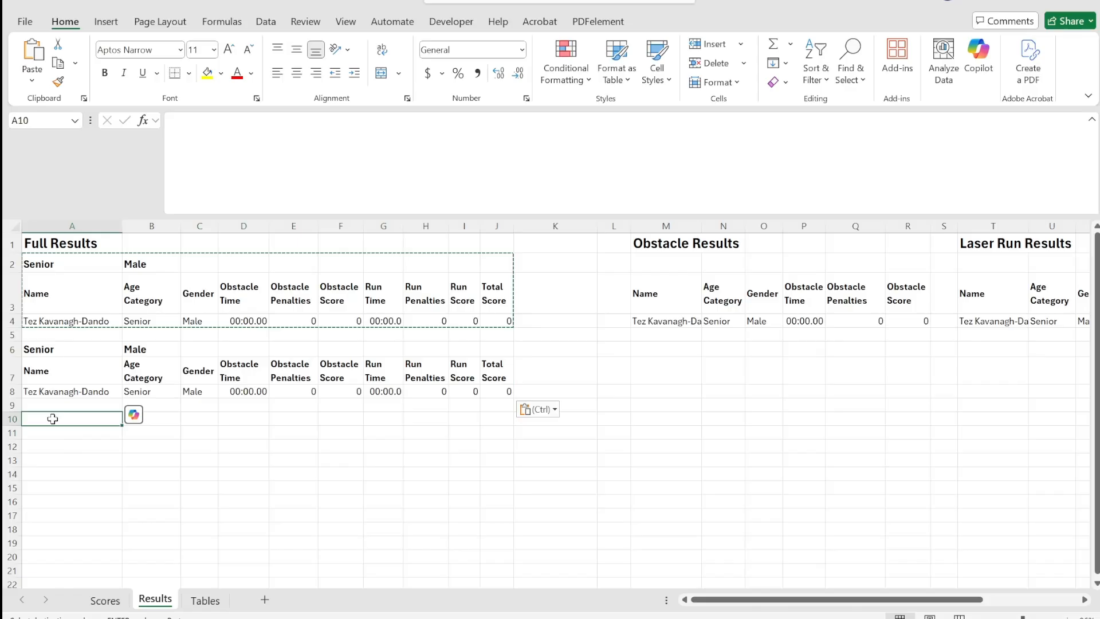
pyautogui.moveTo(37, 347); pyautogui.dragTo(501, 389)
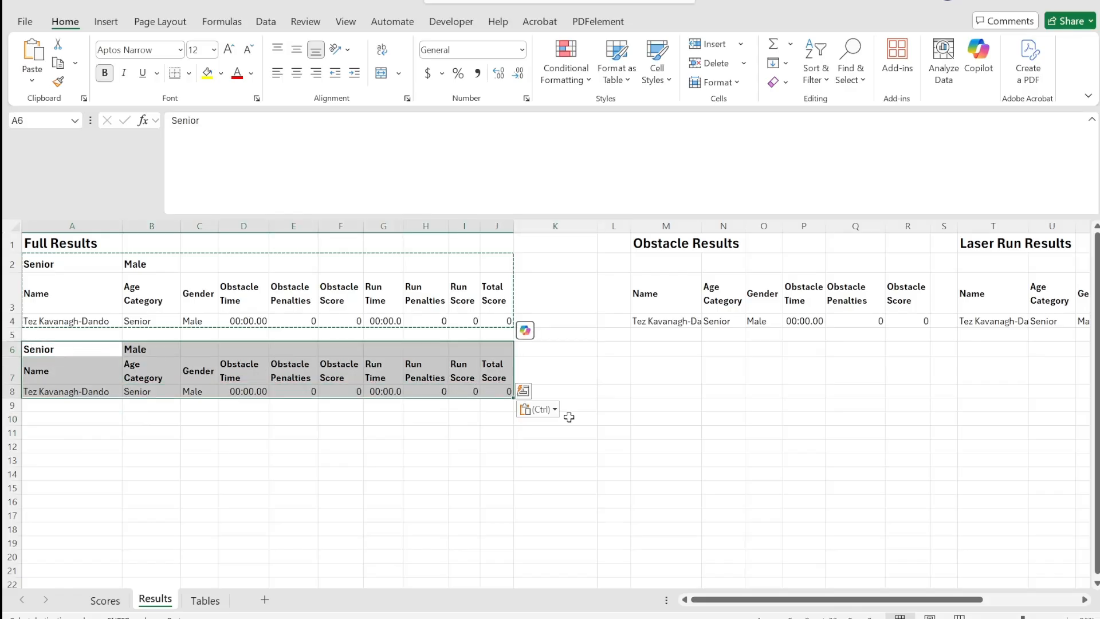
pyautogui.moveTo(825, 599); pyautogui.dragTo(937, 611)
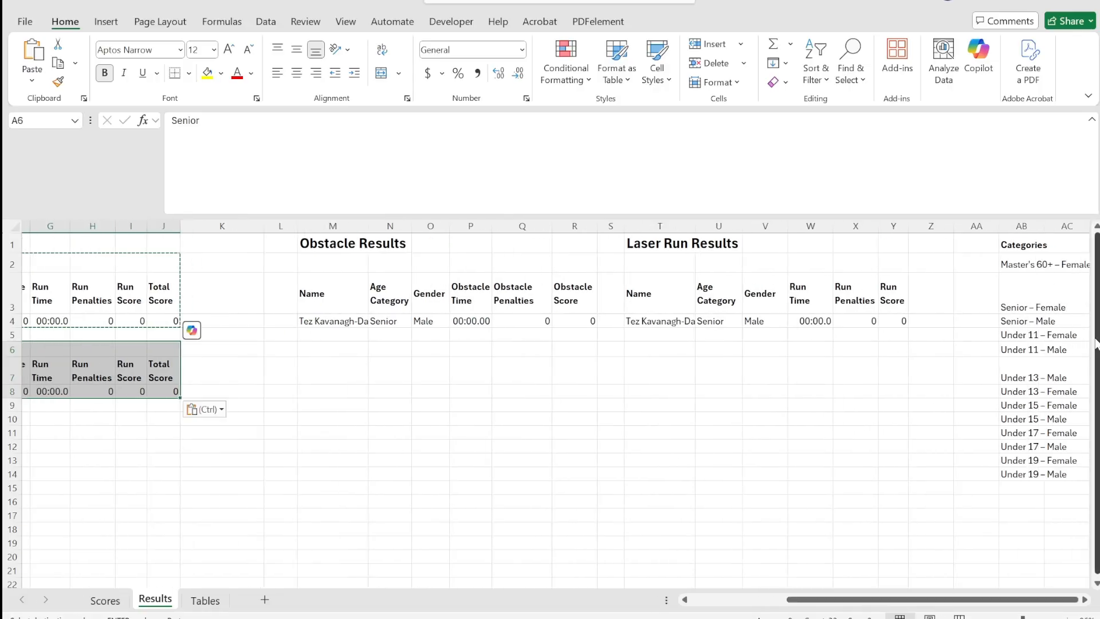
pyautogui.click(1011, 304)
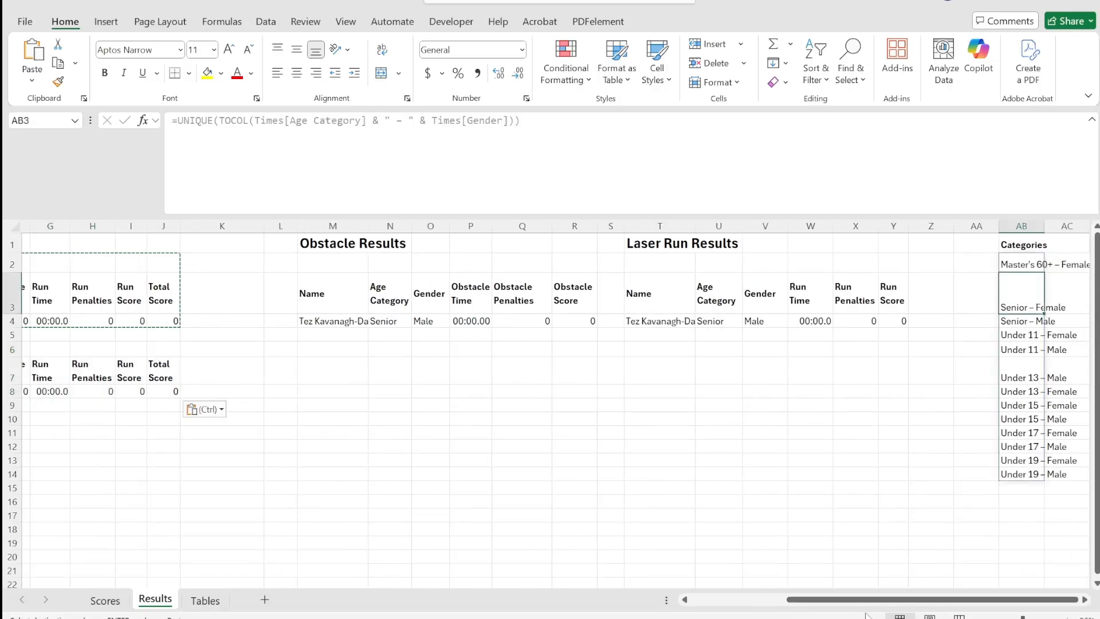
pyautogui.moveTo(856, 607); pyautogui.dragTo(761, 608)
pyautogui.click(145, 353)
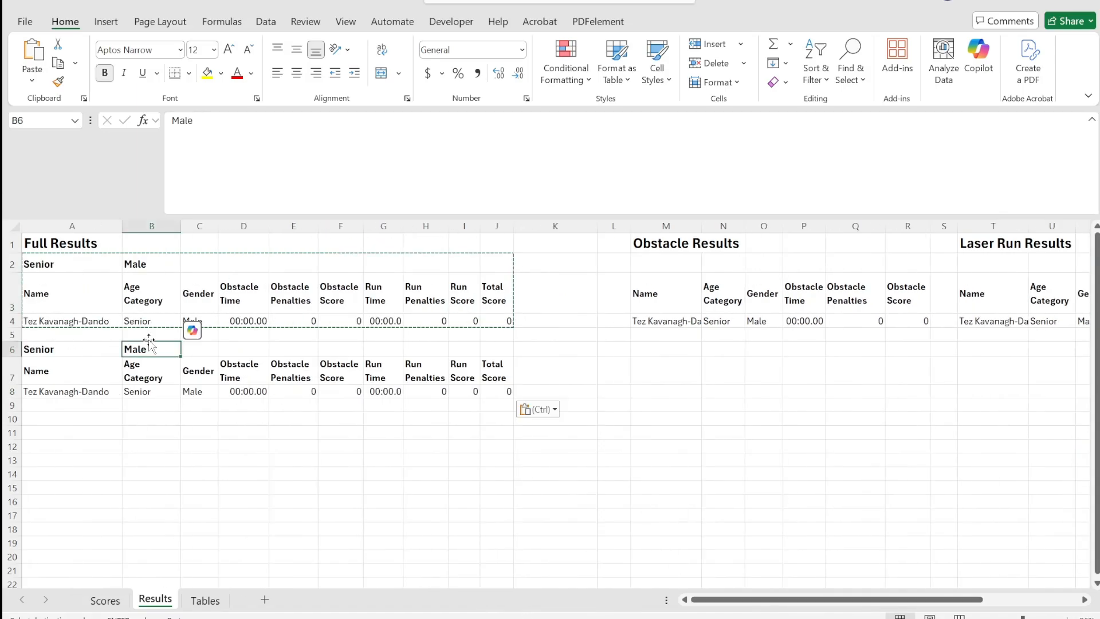
pyautogui.write('Female')
pyautogui.press('Return')
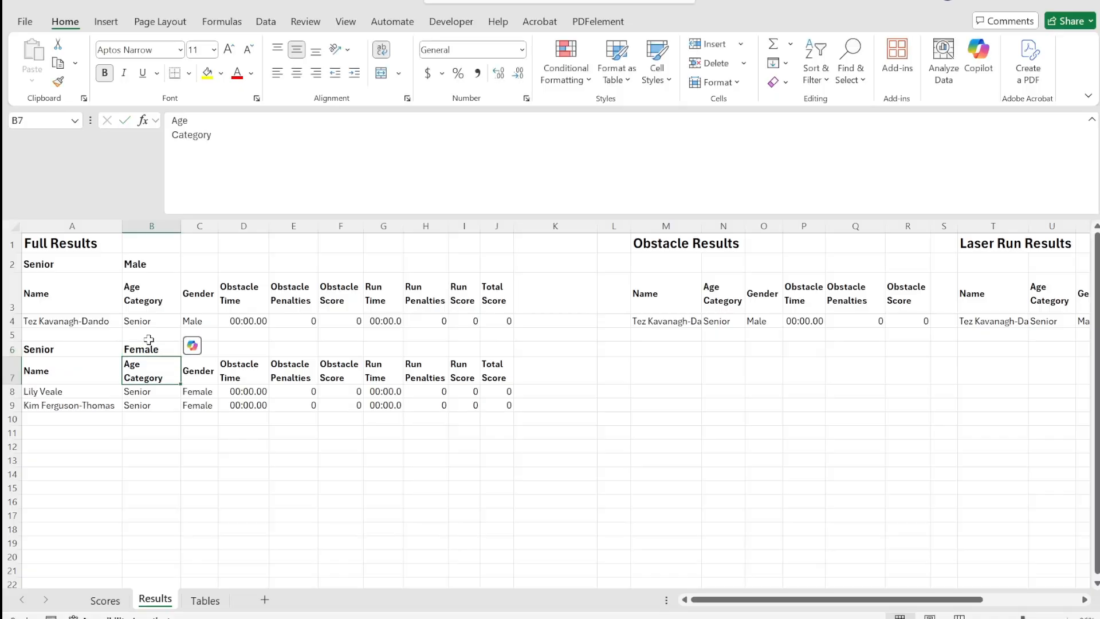
pyautogui.moveTo(79, 391); pyautogui.dragTo(498, 405)
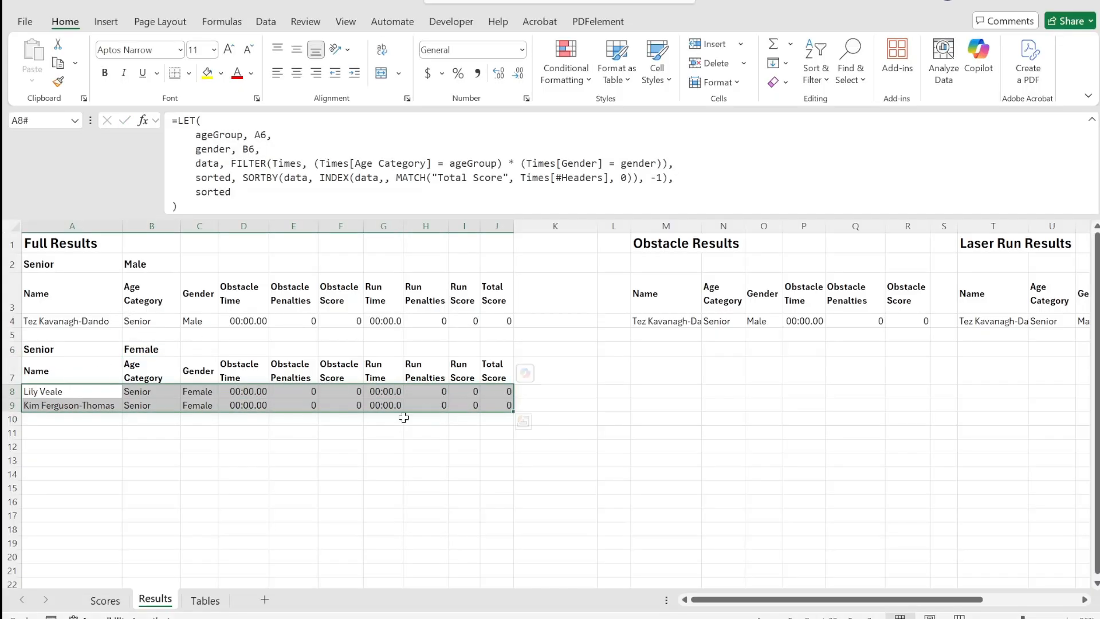
# Step: Copy the Obstacle and Laser Run results headers and formulas from M3:Y4 and paste them at M7 for the Senior Female block
pyautogui.moveTo(710, 600); pyautogui.dragTo(821, 590)
pyautogui.moveTo(328, 290); pyautogui.dragTo(887, 319)
pyautogui.hotkey('ctrl', 'c')
pyautogui.click(321, 371)
pyautogui.hotkey('ctrl', 'v')
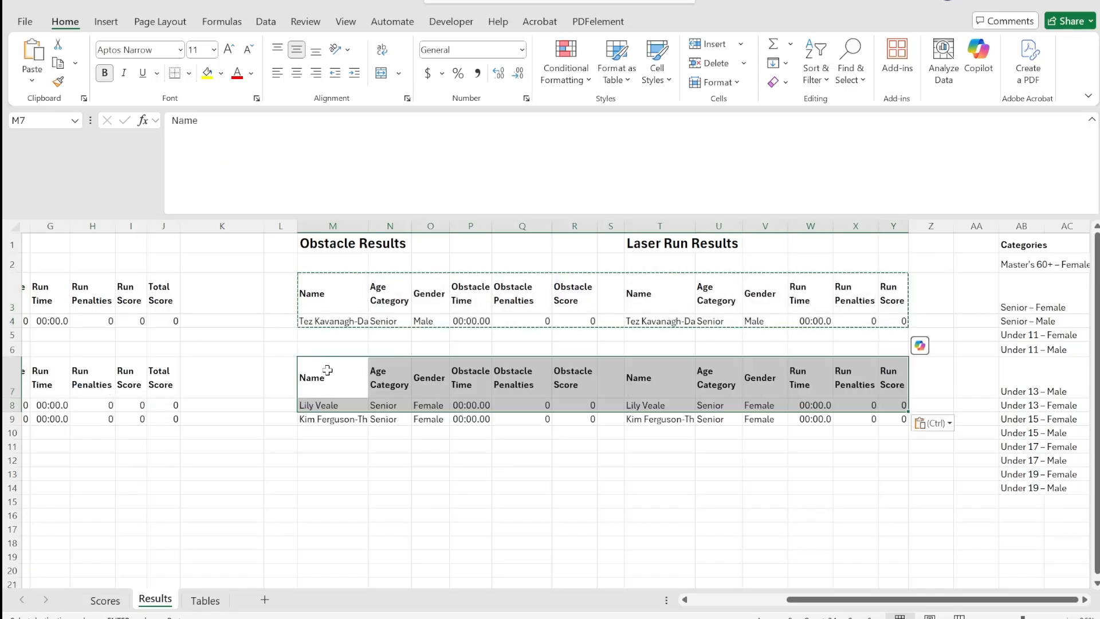
pyautogui.moveTo(366, 390); pyautogui.dragTo(610, 419)
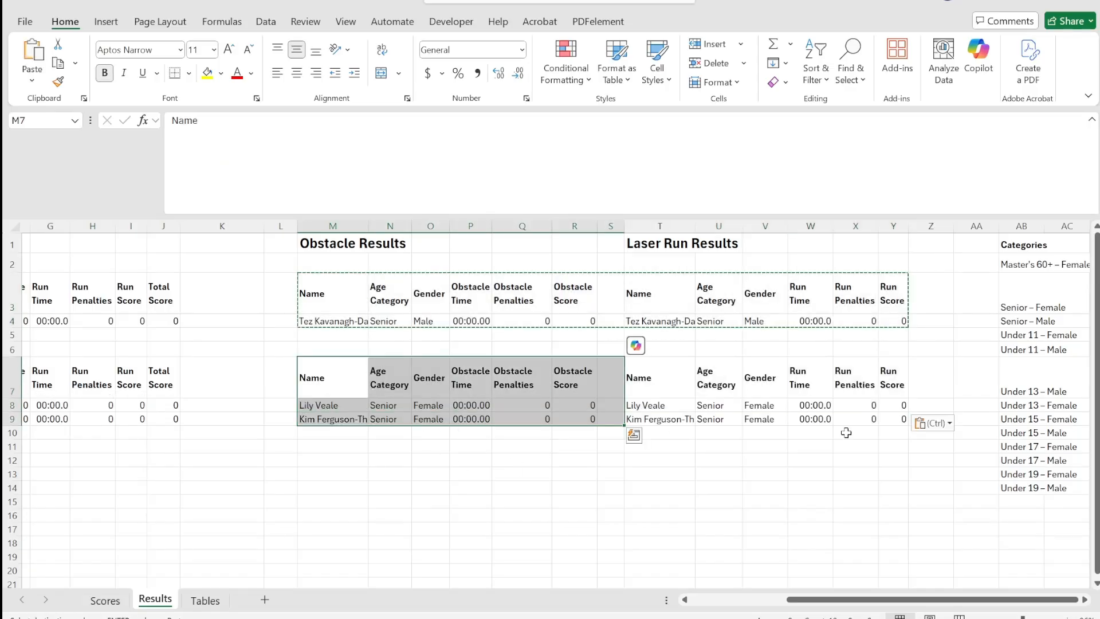
# Step: Copy the full Senior Female block from row 6 to row 9, including obstacle and laser run results, and paste it at A11
pyautogui.moveTo(861, 600); pyautogui.dragTo(766, 599)
pyautogui.moveTo(44, 351); pyautogui.dragTo(980, 422)
pyautogui.hotkey('ctrl', 'c')
pyautogui.moveTo(913, 596); pyautogui.dragTo(843, 597)
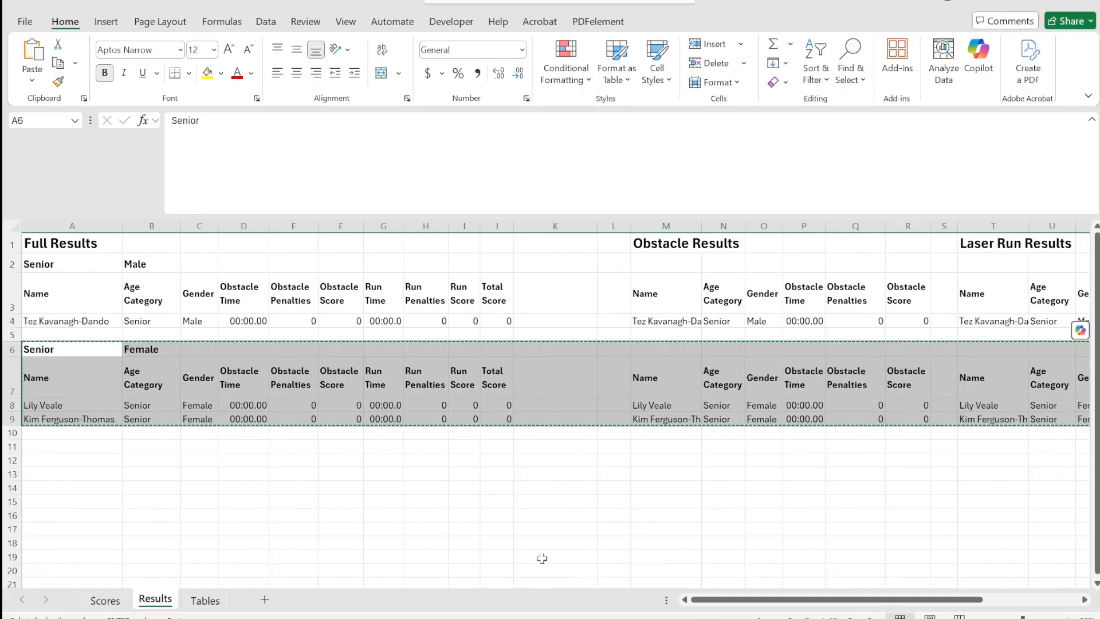
pyautogui.click(72, 449)
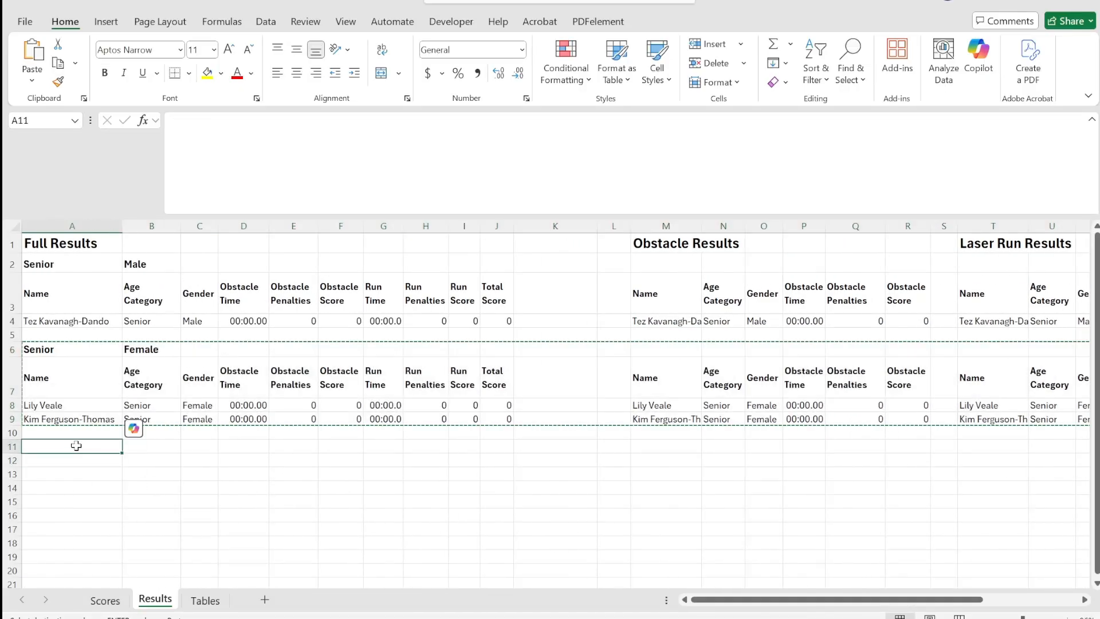
pyautogui.hotkey('ctrl', 'v')
pyautogui.moveTo(794, 599); pyautogui.dragTo(935, 569)
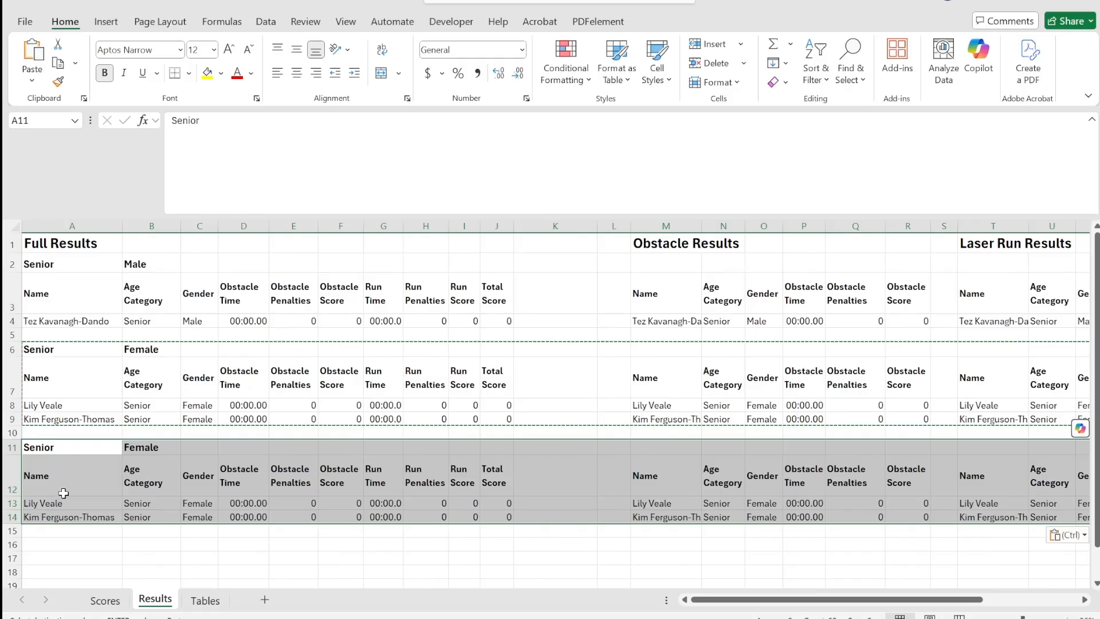
pyautogui.click(71, 454)
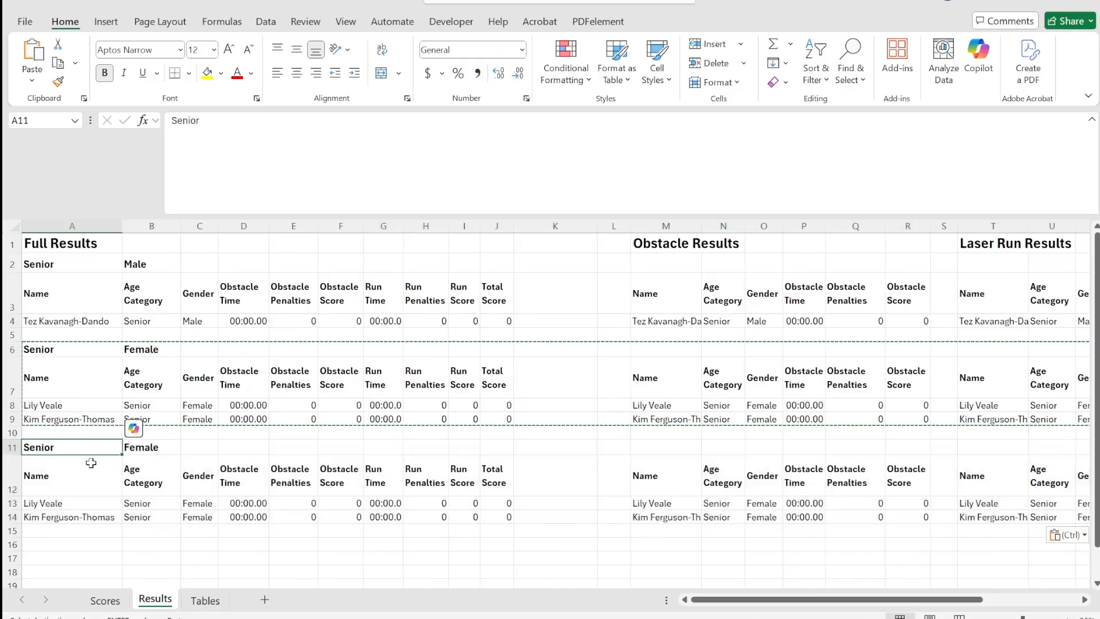
# Step: Set the third results block's age category in A11 to Under 13 and its gender in B11 to Male
pyautogui.write('Under 13')
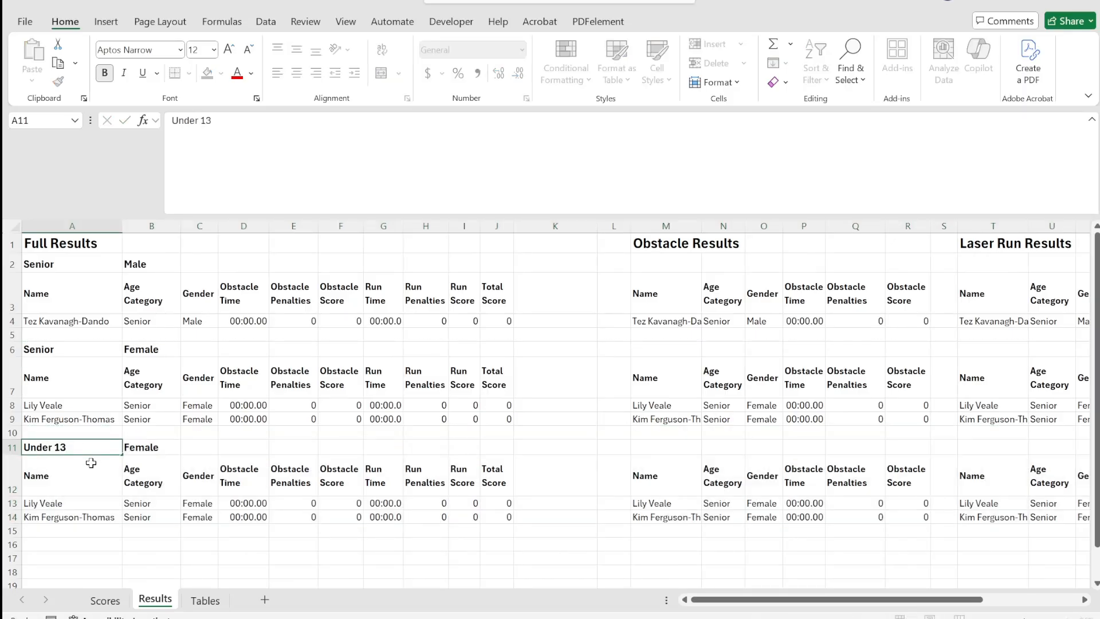
pyautogui.press('Tab')
pyautogui.write('Male')
pyautogui.press('Return')
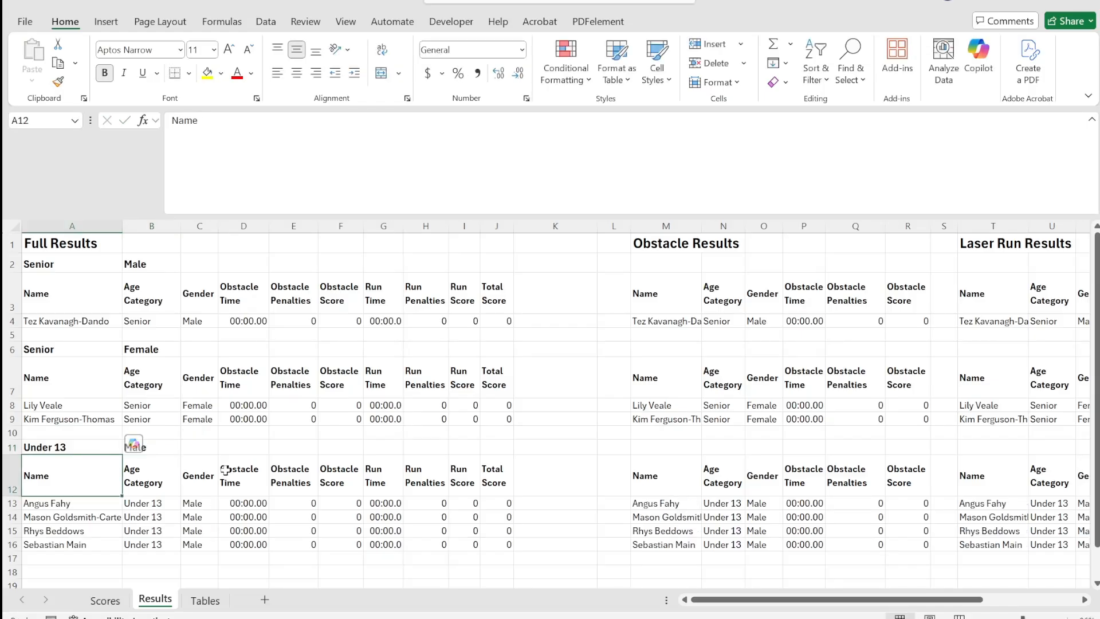
# Step: Change the Under 13 block's gender in B11 to Female
pyautogui.click(165, 446)
pyautogui.write('Fema')
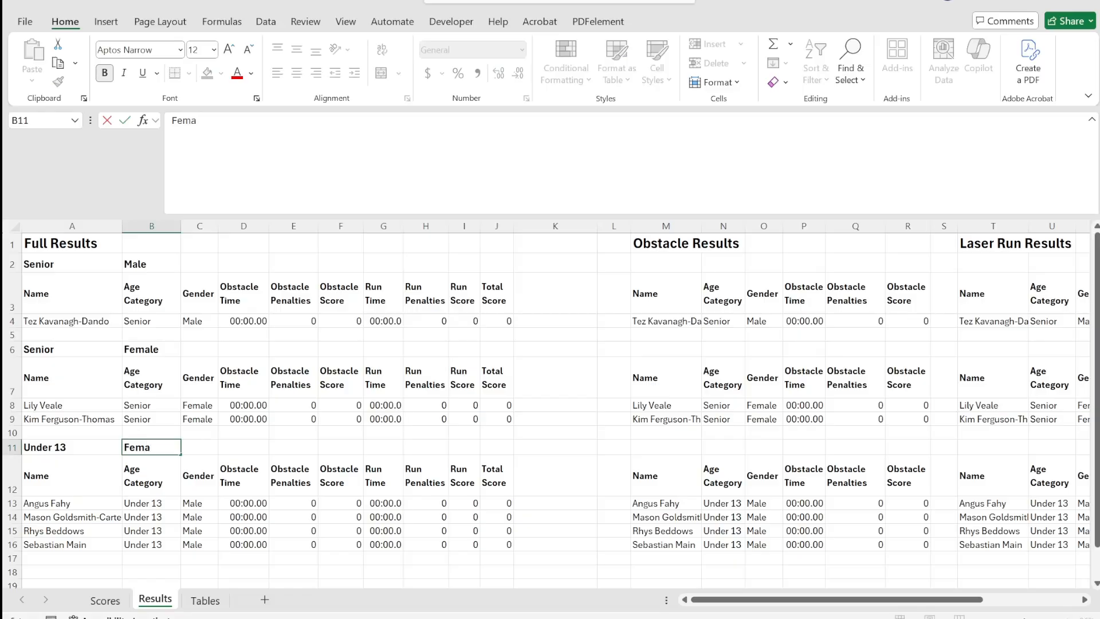
pyautogui.write('le')
pyautogui.press('Return')
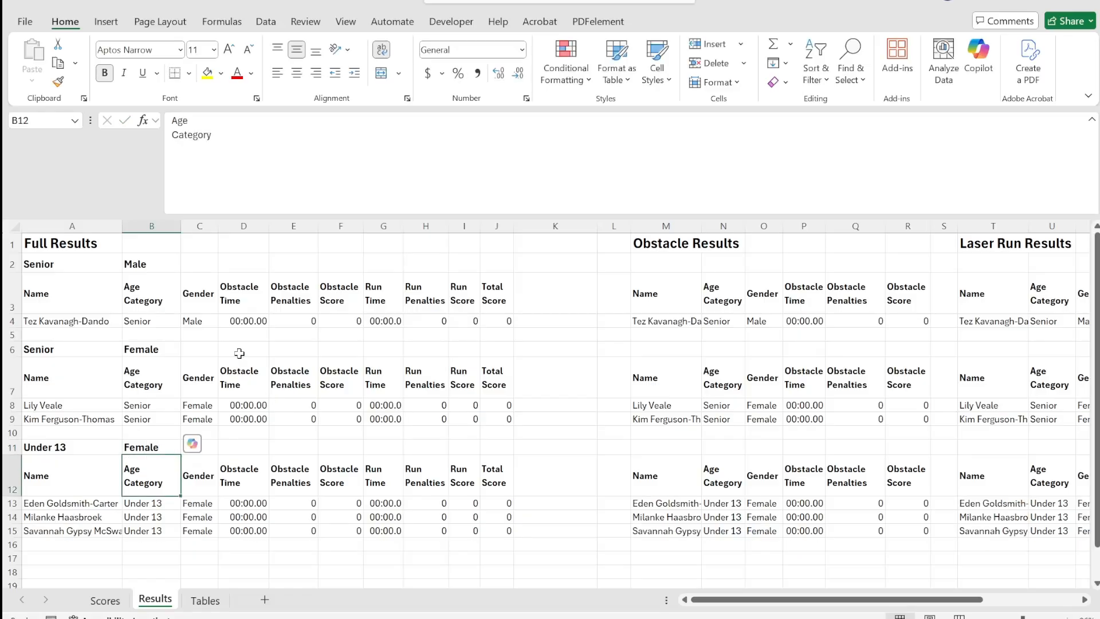
# Step: Select the Full Results blocks in A1:J15 to review them, and go back to the Scores sheet
pyautogui.click(414, 405)
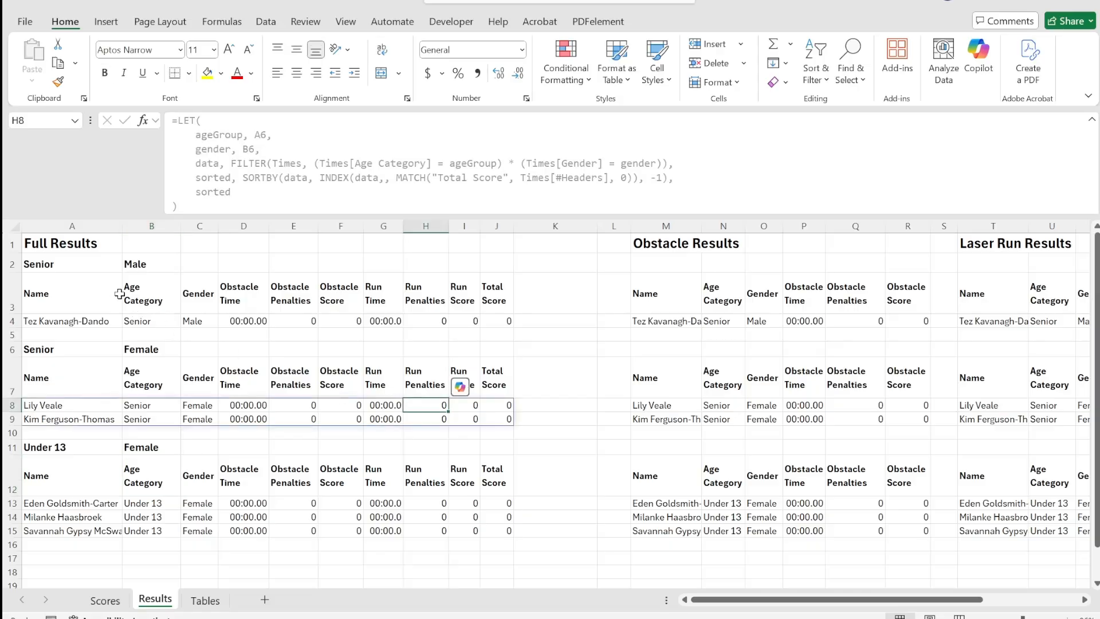
pyautogui.click(43, 244)
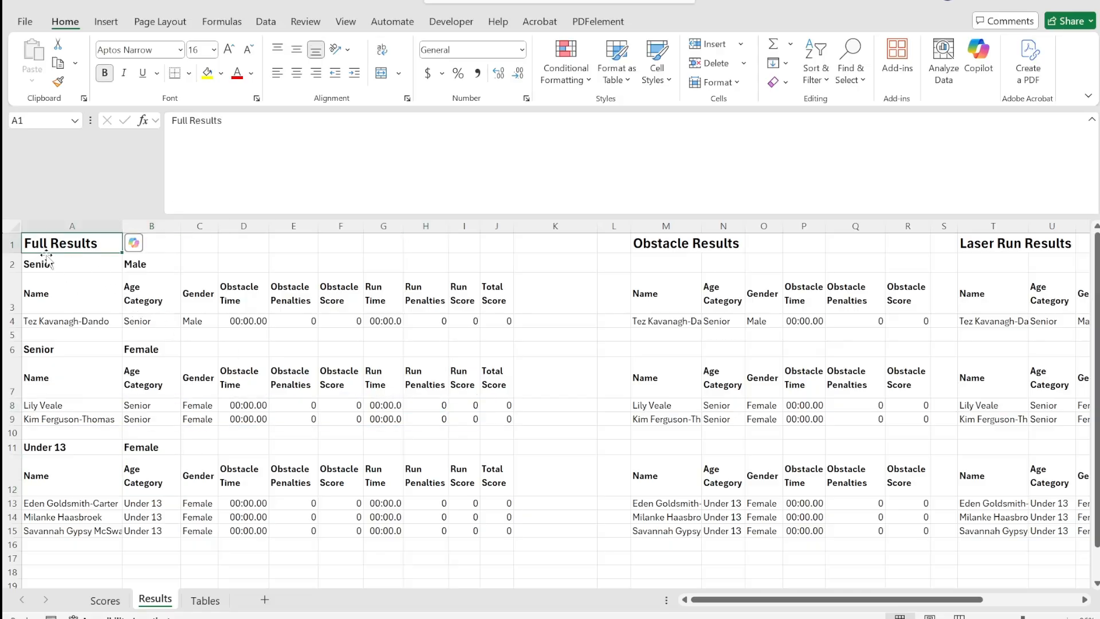
pyautogui.moveTo(43, 244); pyautogui.dragTo(509, 515)
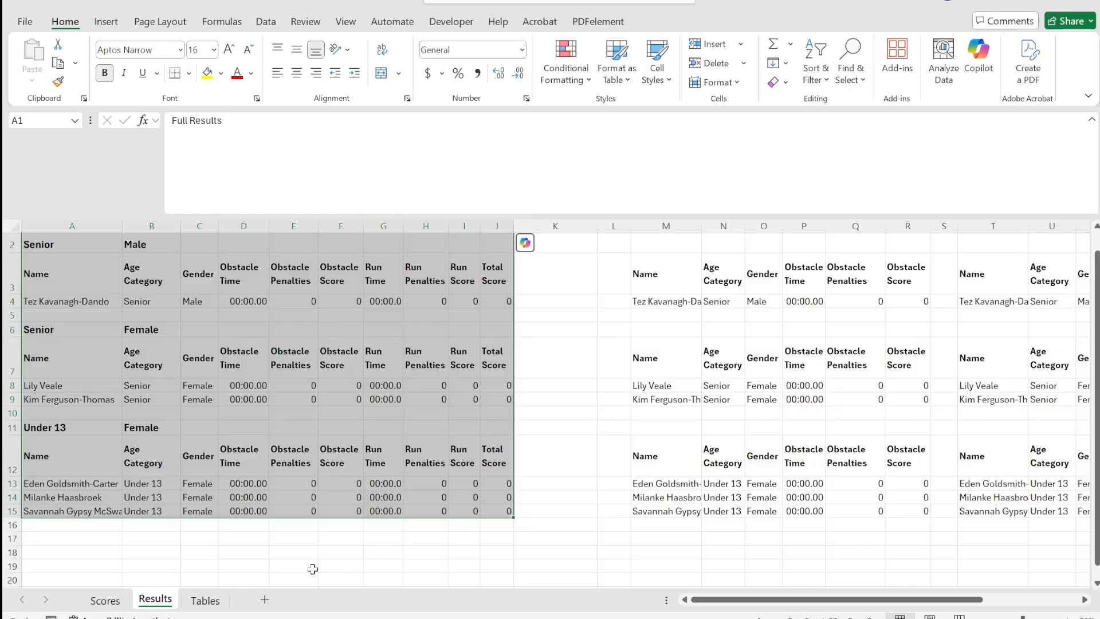
pyautogui.rightClick(113, 598)
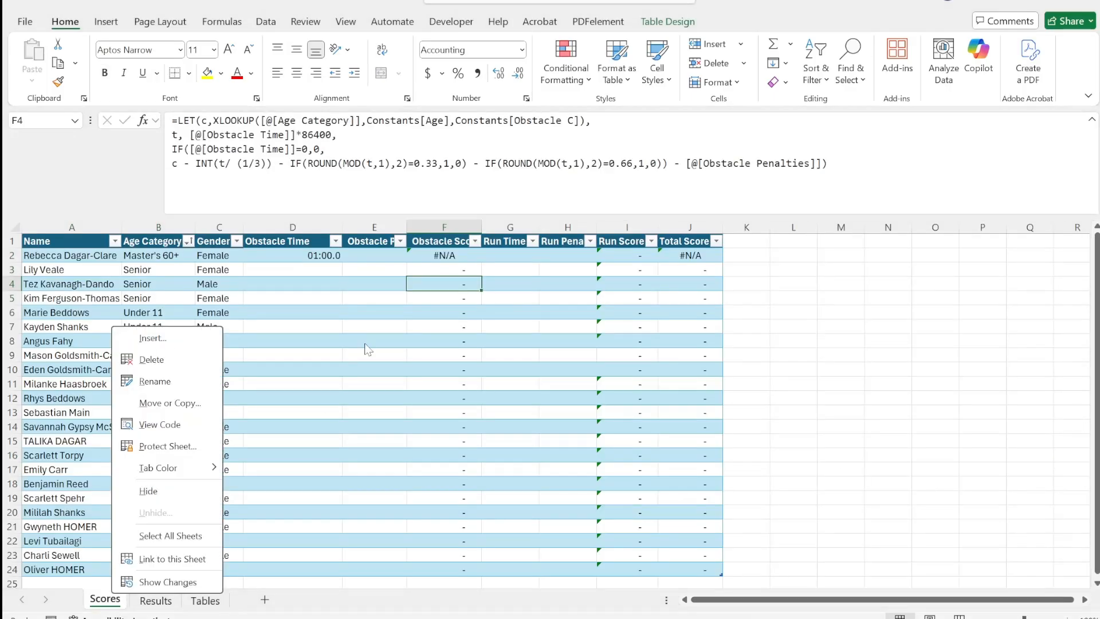
pyautogui.click(378, 321)
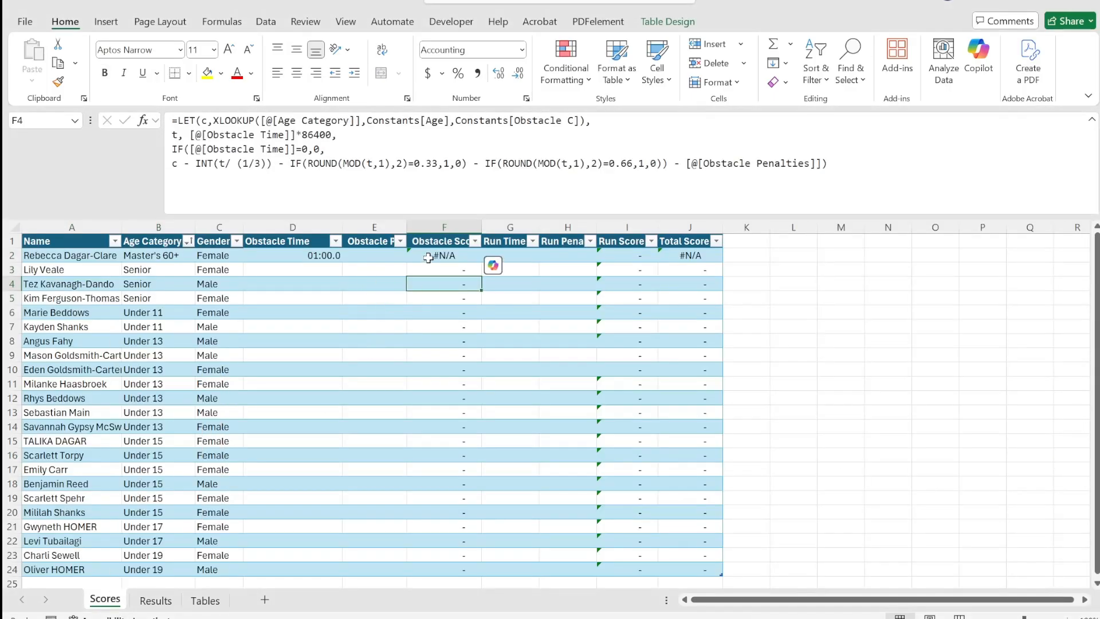